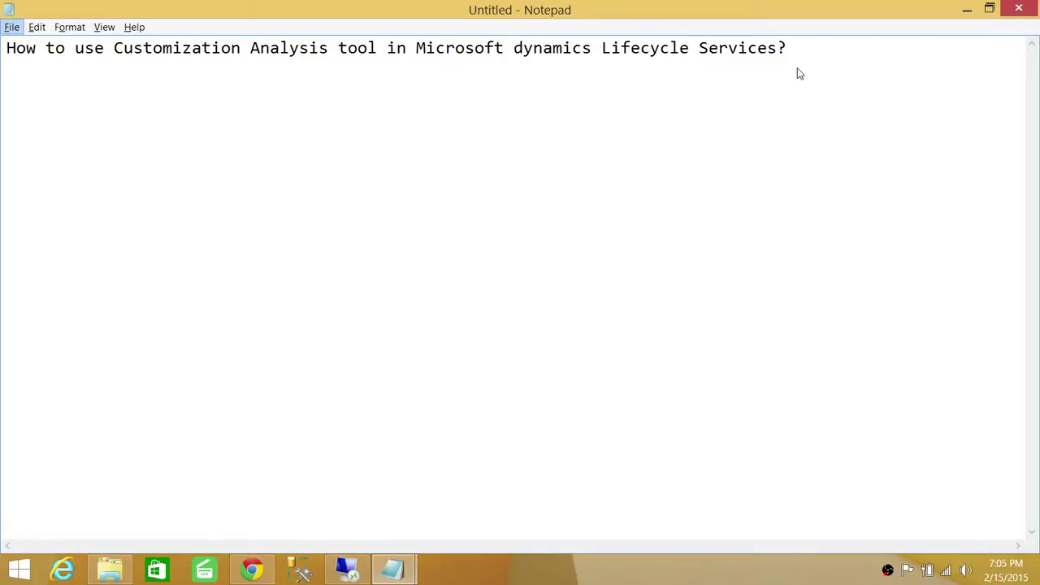
List '1- Your_Model.axmodel' and '2- Your_Layer' under the Notepad heading, then switch to the remote session
left_click(798, 73)
key("Return")
key("Return")
type("1- Your_Model.axmodel  2- Your_Layer")
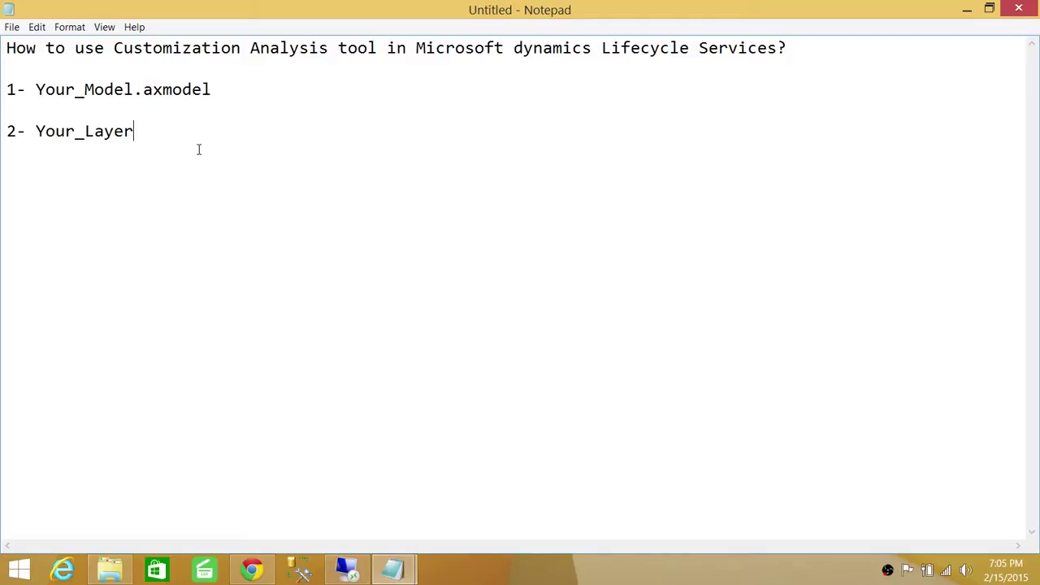
mouse_move(360, 575)
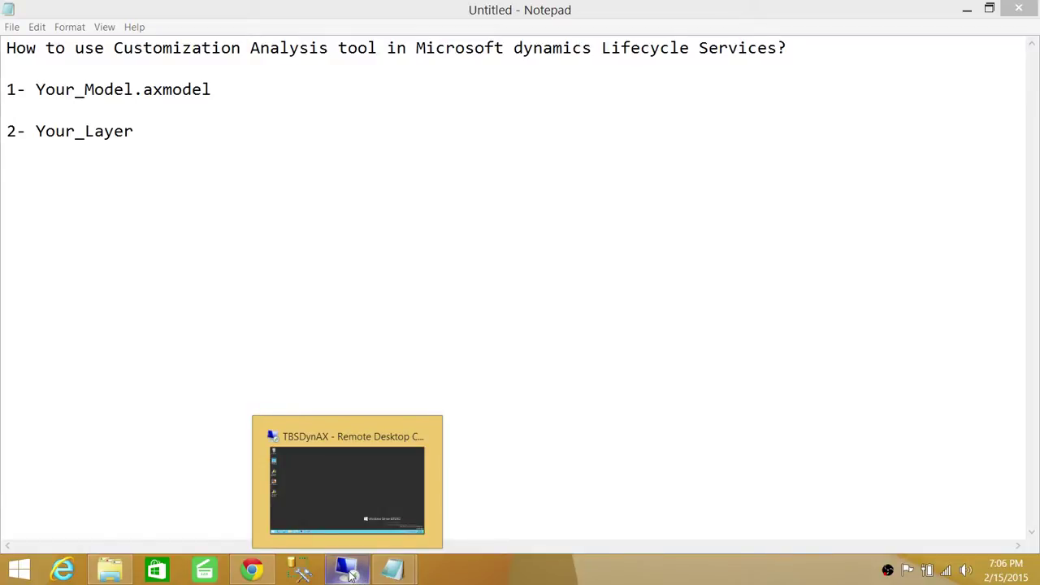
left_click(351, 576)
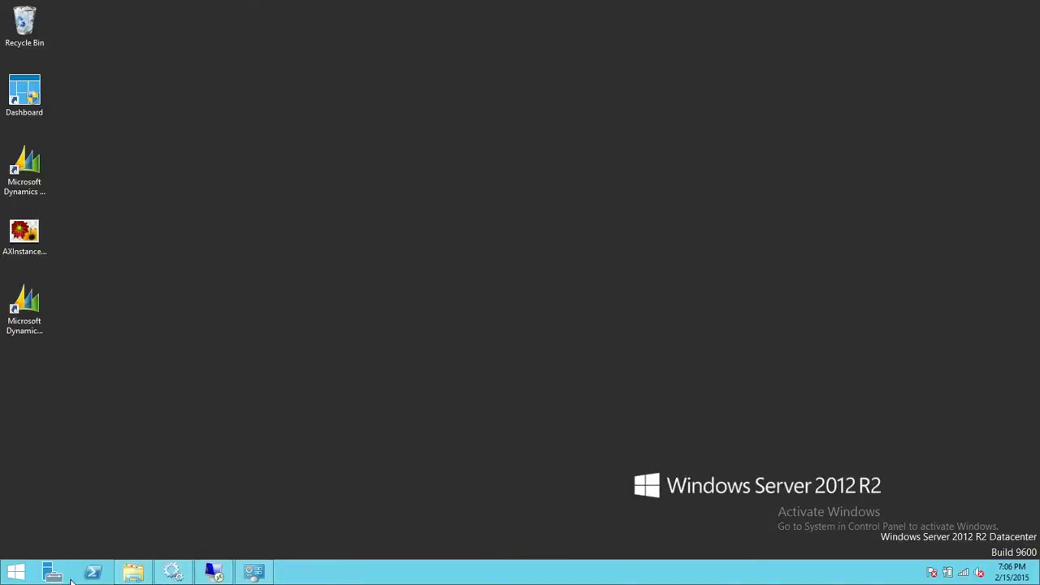
Launch Internet Explorer and go to lcs.dynamics.com
left_click(16, 573)
left_click(256, 370)
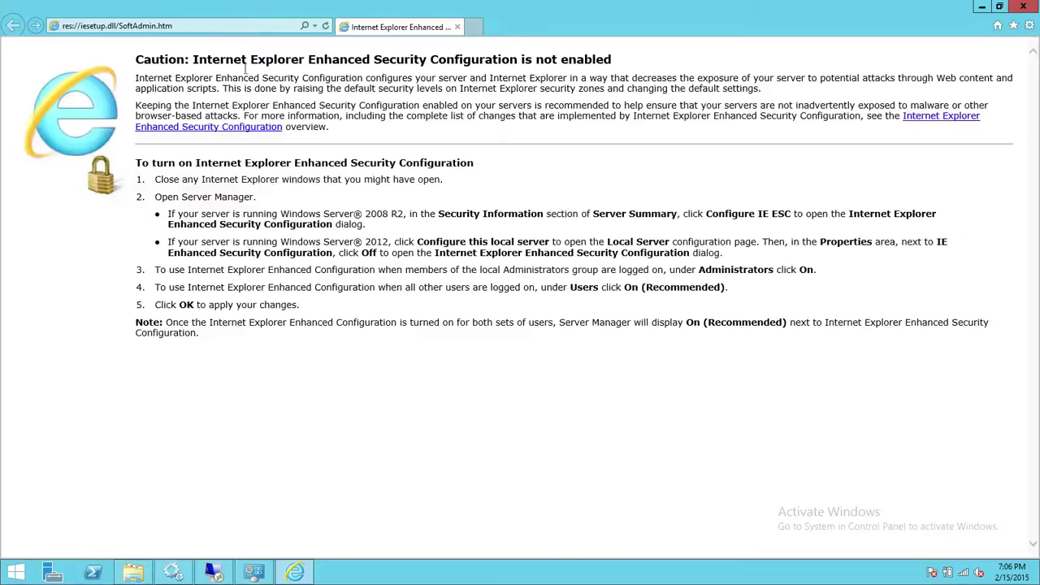
left_click(199, 28)
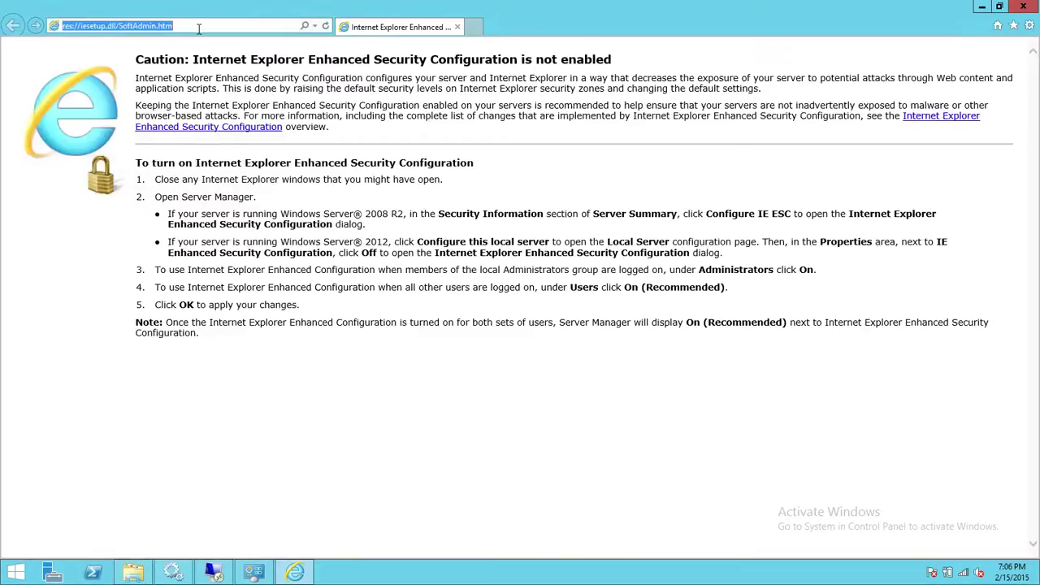
type("lcs.dynamics.com/")
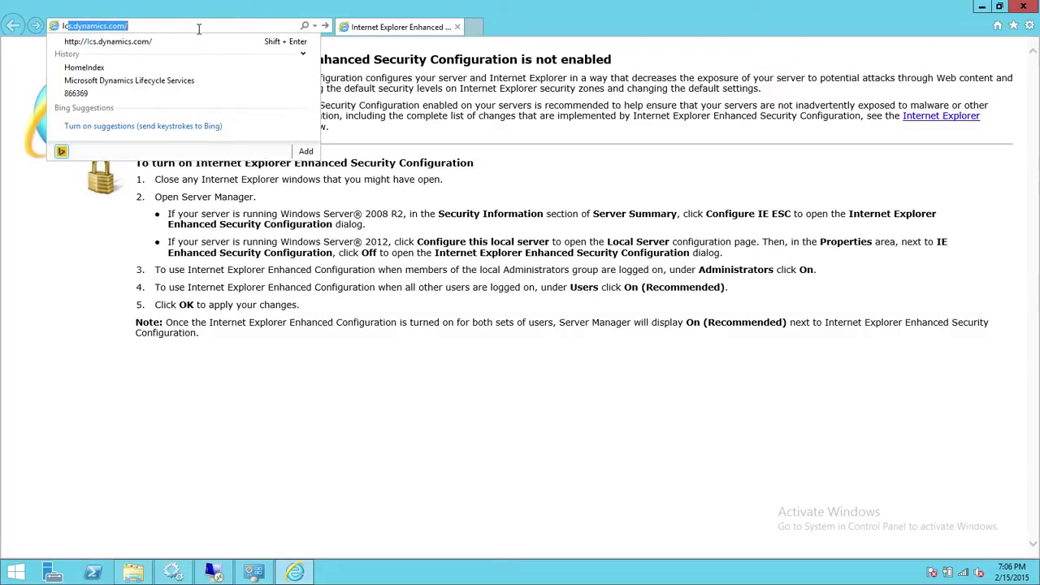
key("Return")
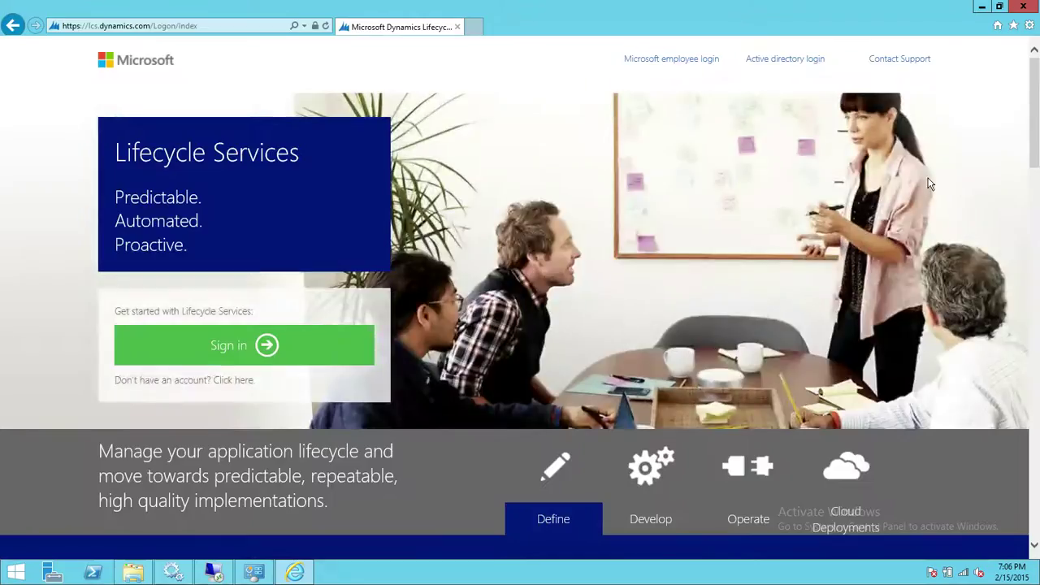
Sign in to Lifecycle Services with the Microsoft account e-mail and password
left_click(341, 334)
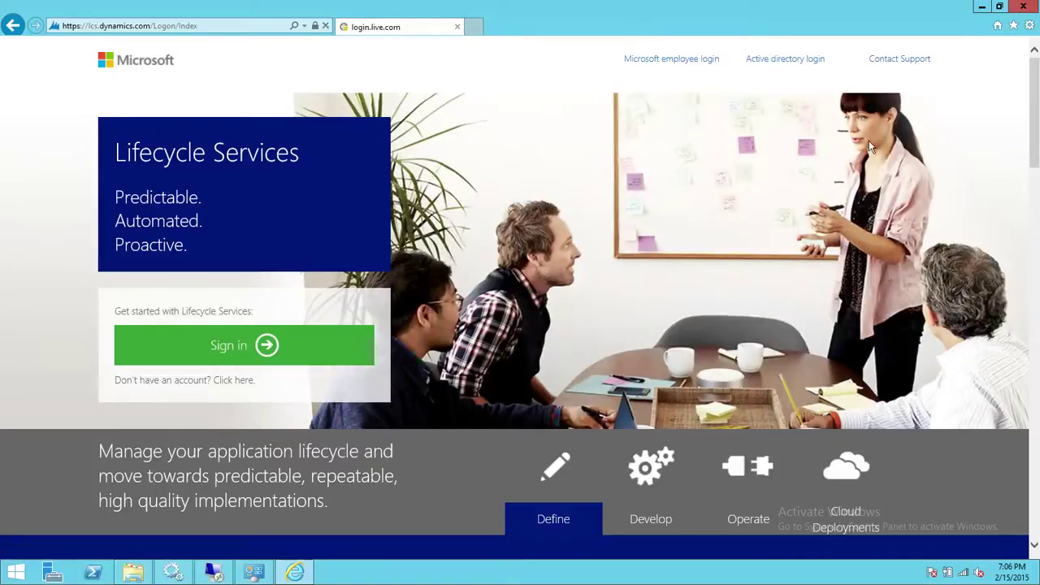
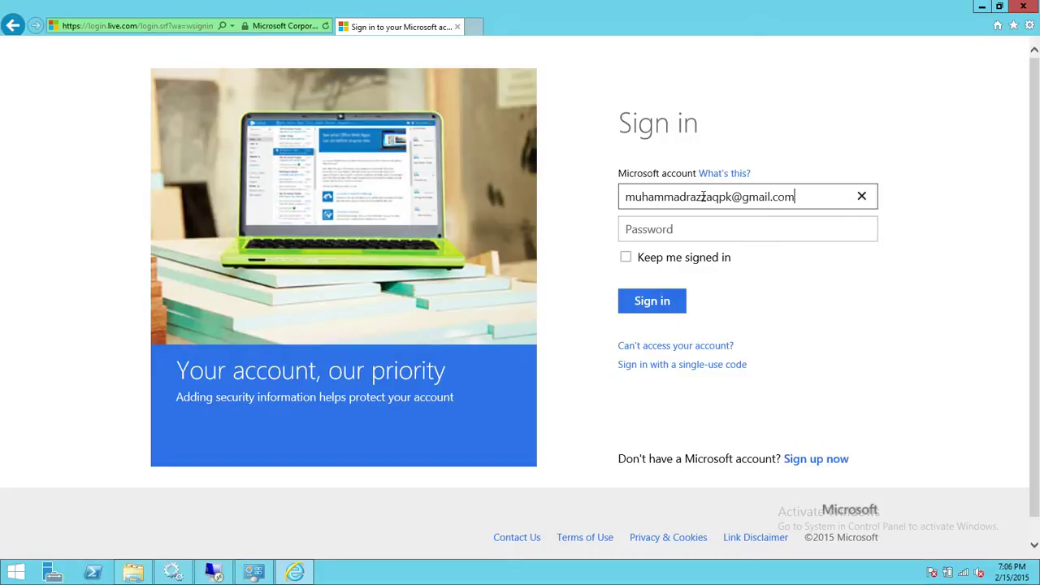
key("Tab")
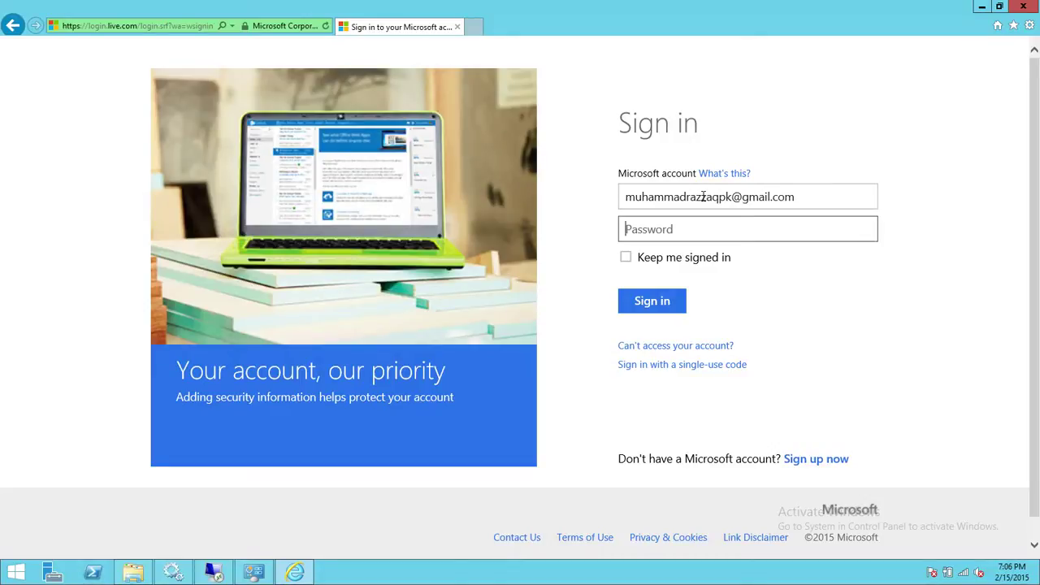
type("•••••••••")
key("Return")
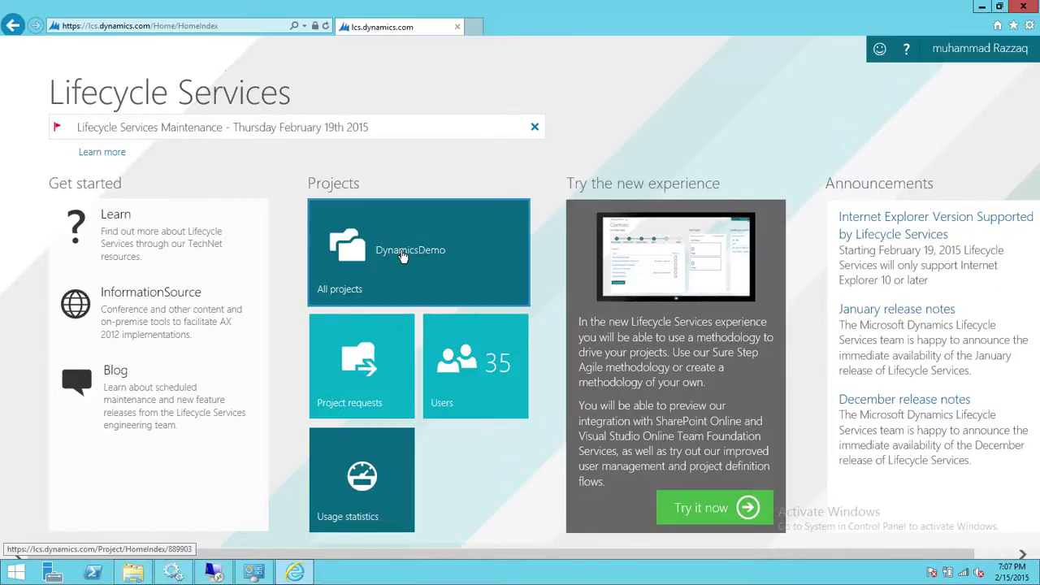
Open the DynamicsDemo project's Customization analysis tool and add a new job
left_click(402, 256)
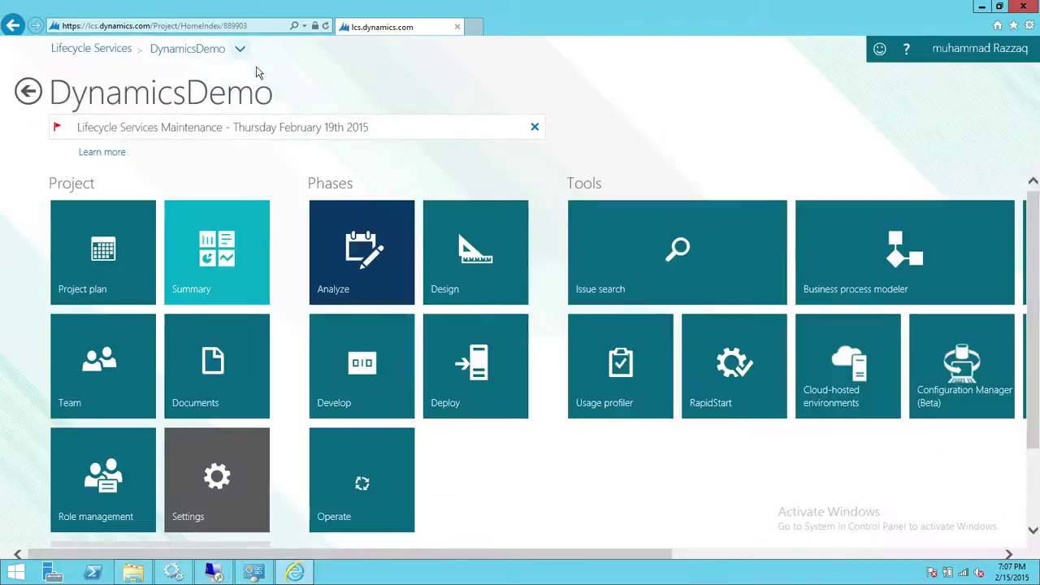
left_click(240, 49)
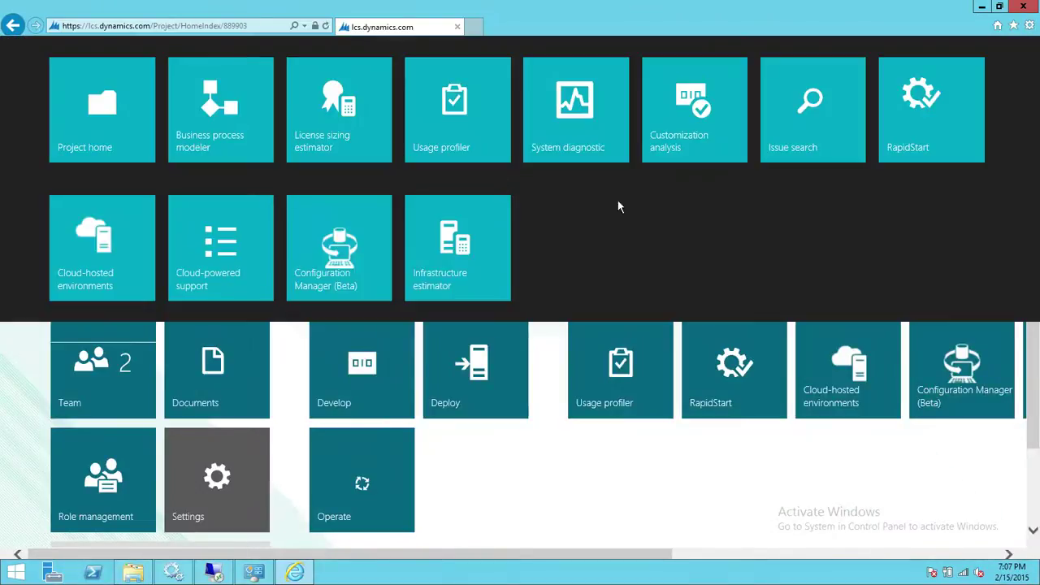
left_click(685, 133)
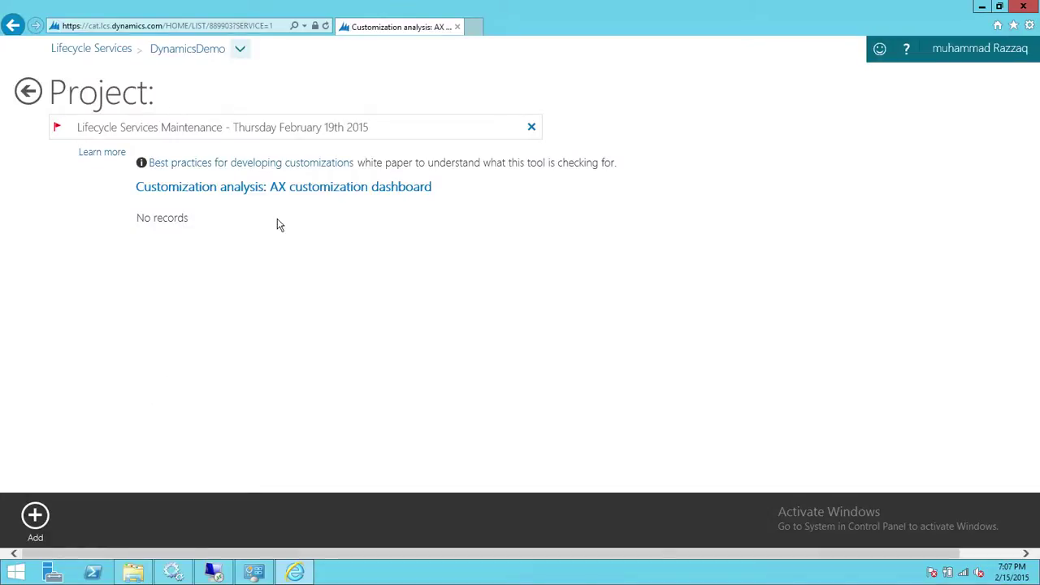
left_click(42, 523)
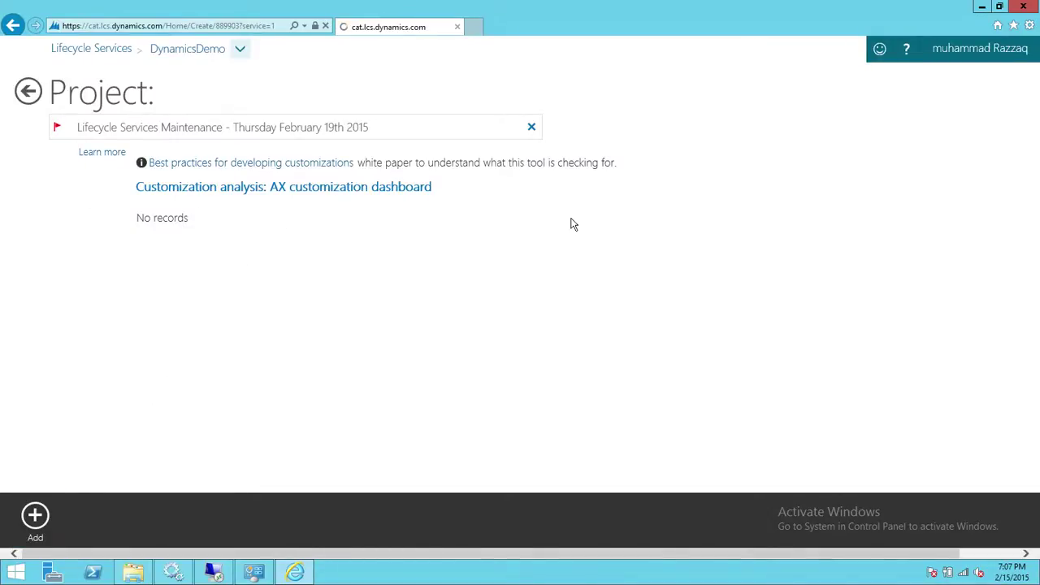
left_click(158, 319)
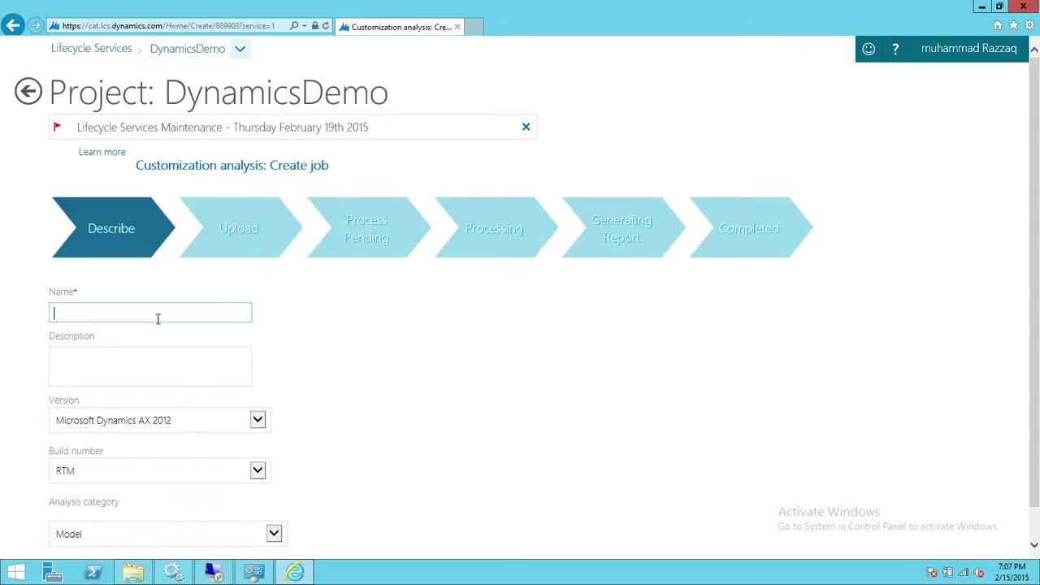
Name the analysis job 'ModelAnalysis_Dev'
type("ModelAnalysis_Dev")
left_click(432, 316)
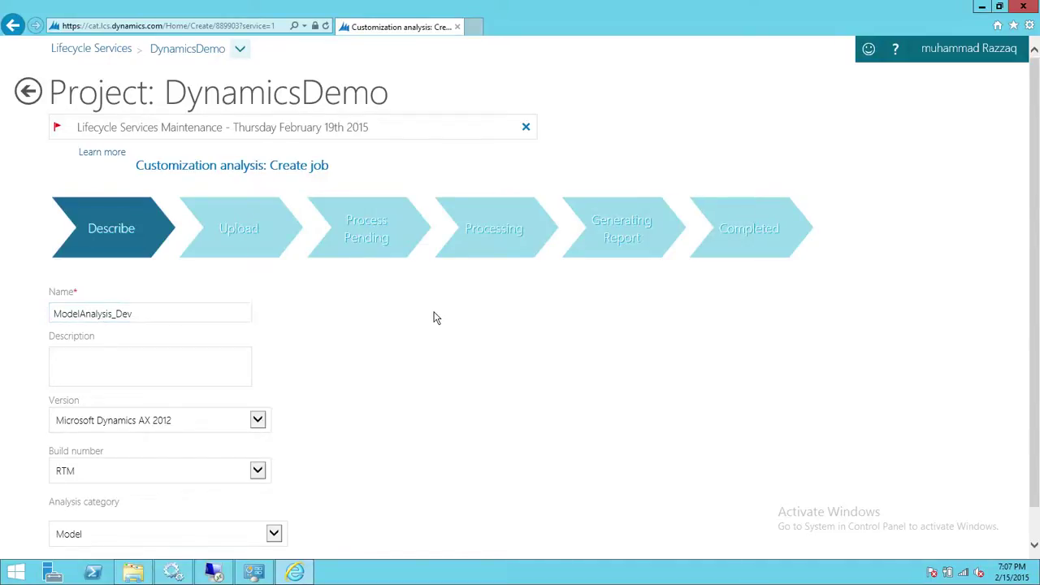
Set the build number to R2
scroll(436, 317, "down", 1)
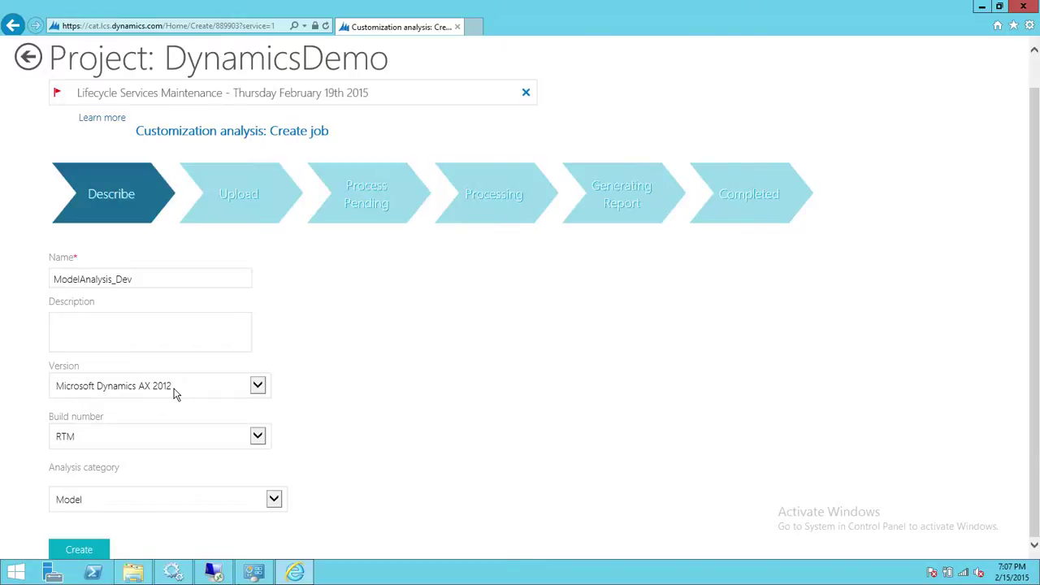
left_click(252, 440)
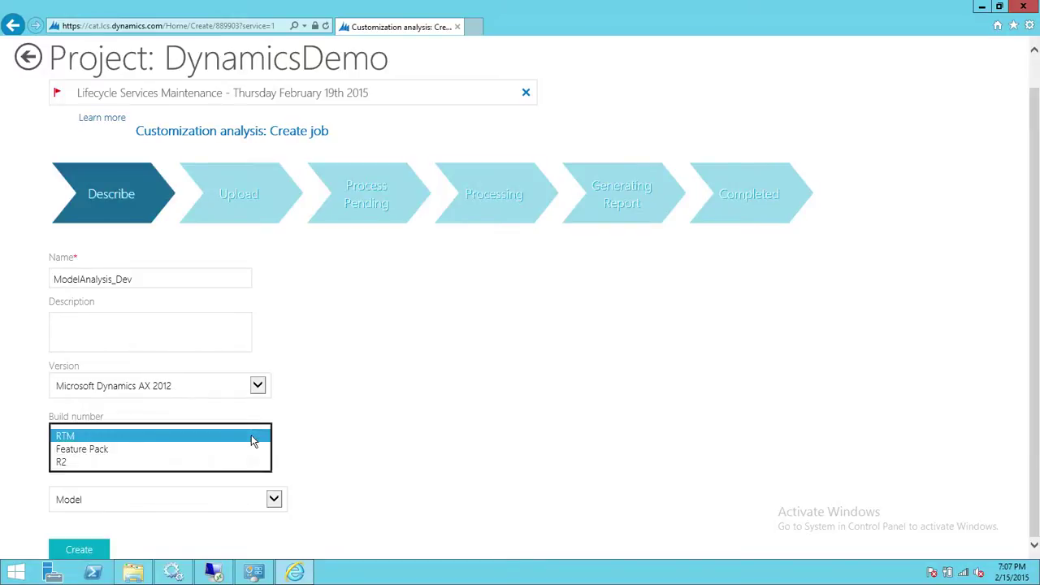
left_click(111, 464)
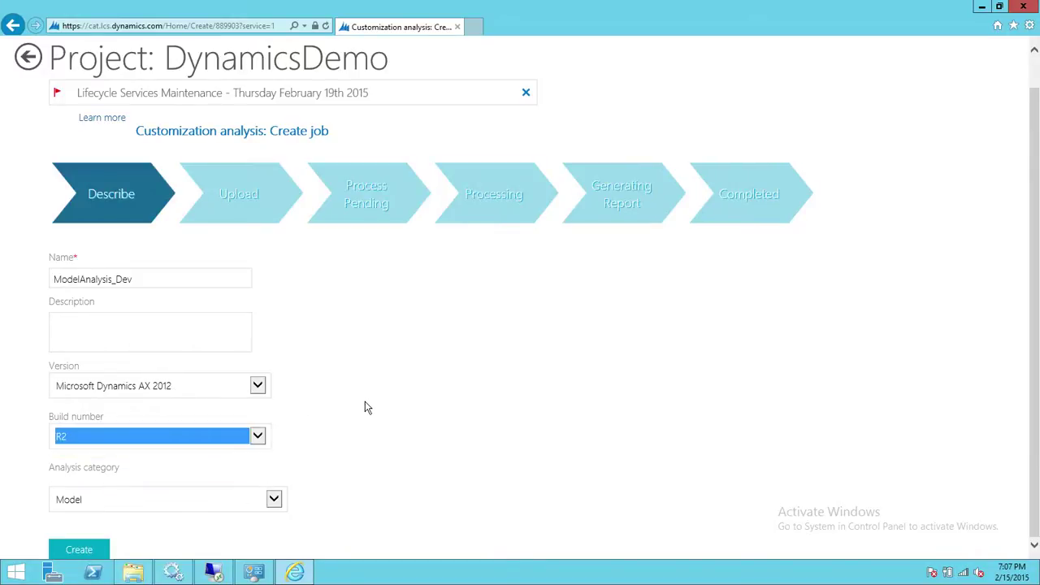
left_click(366, 406)
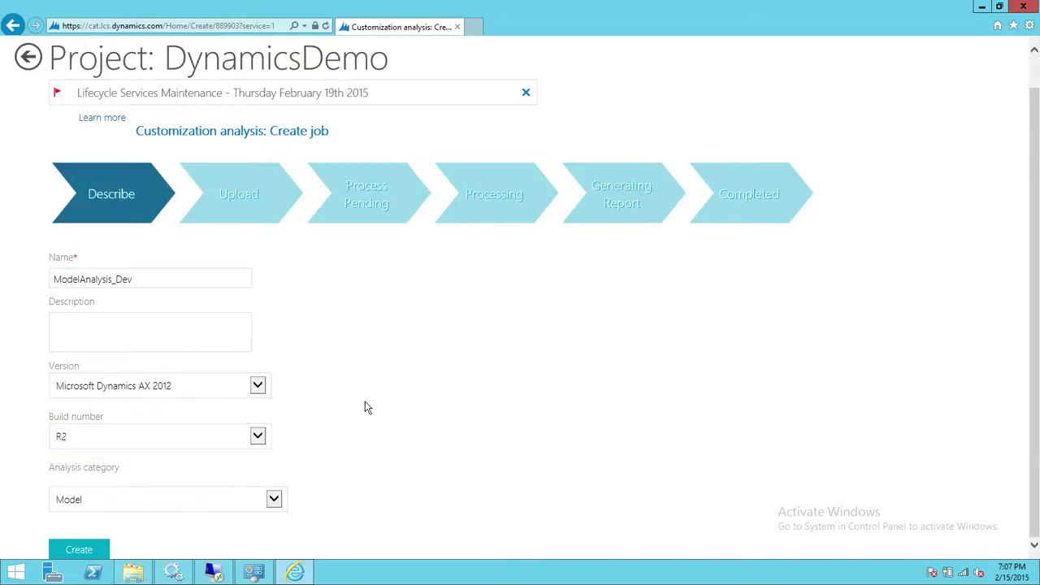
Set the analysis category to Model and create the job
left_click(275, 500)
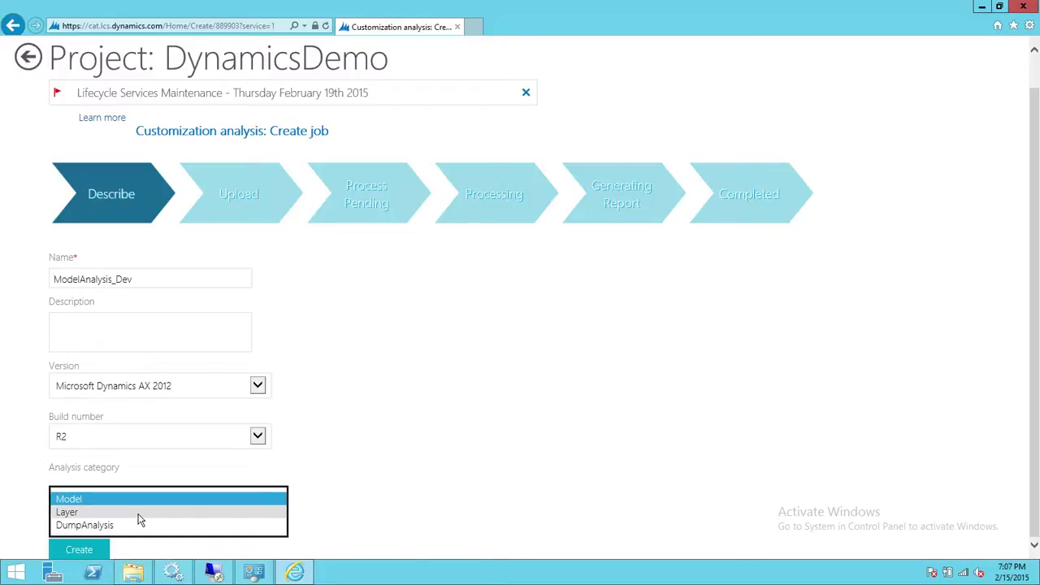
left_click(139, 513)
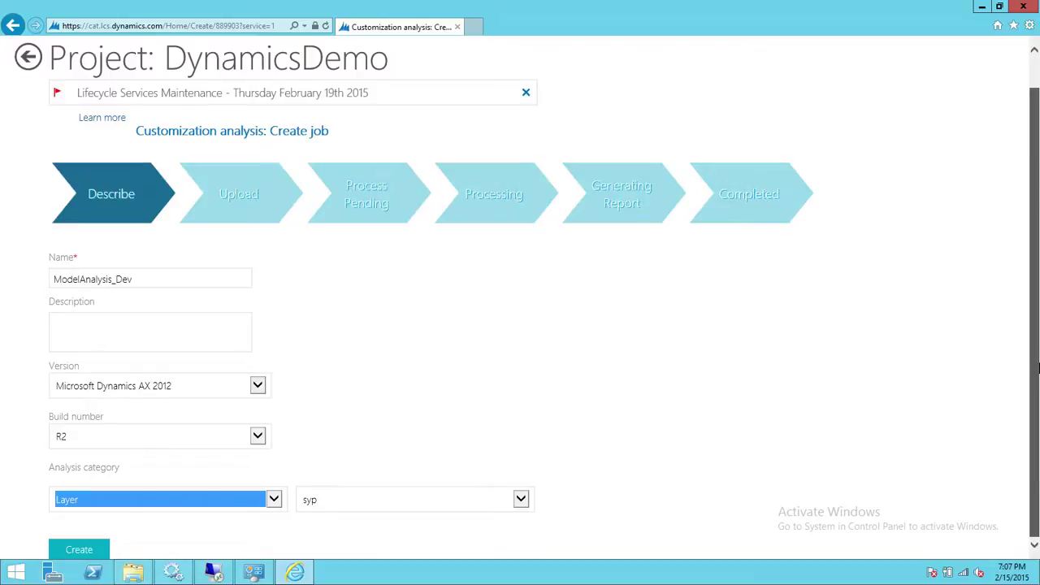
left_click(521, 500)
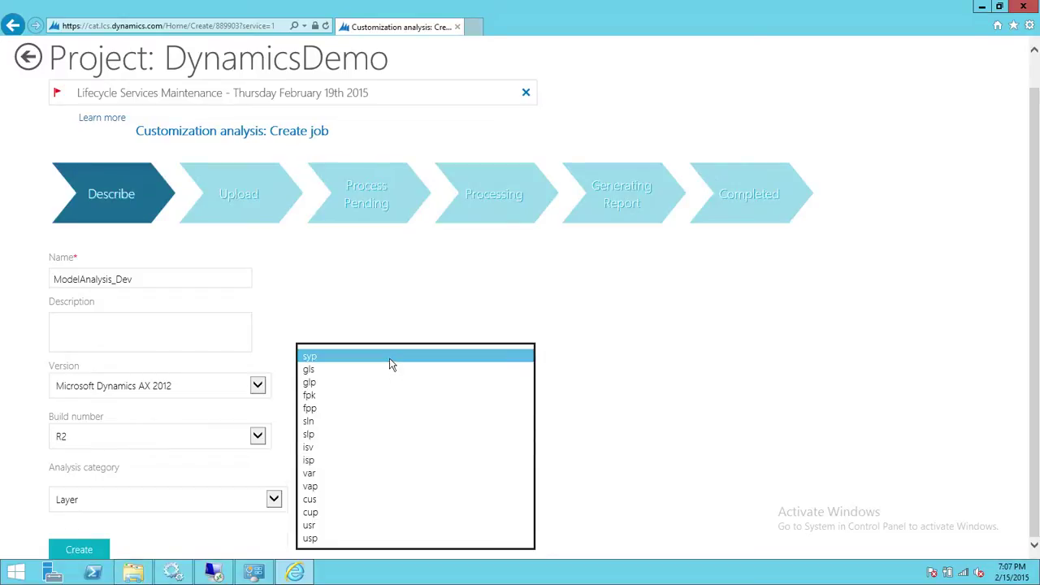
left_click(274, 504)
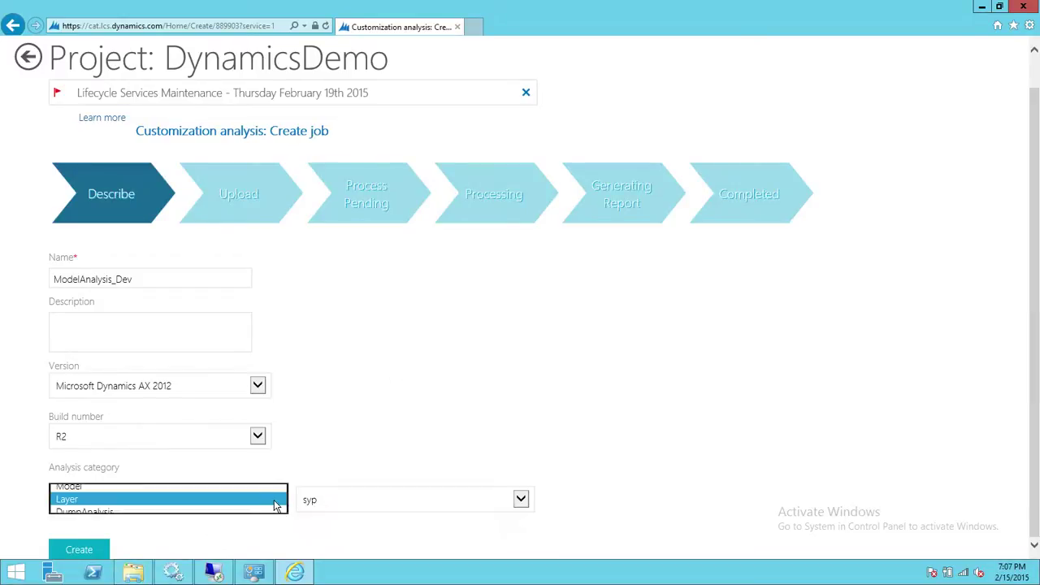
left_click(174, 486)
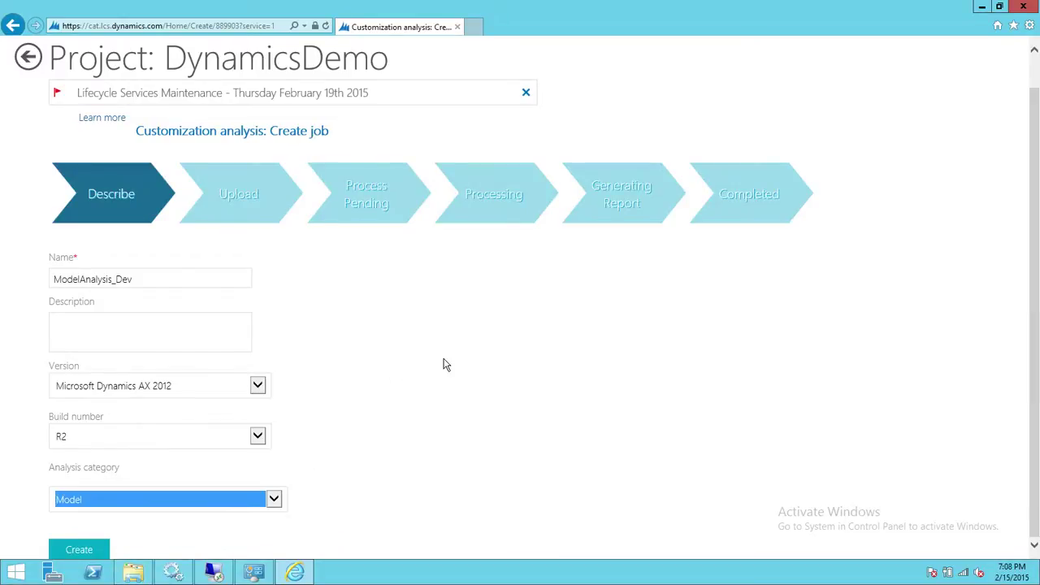
left_click(79, 553)
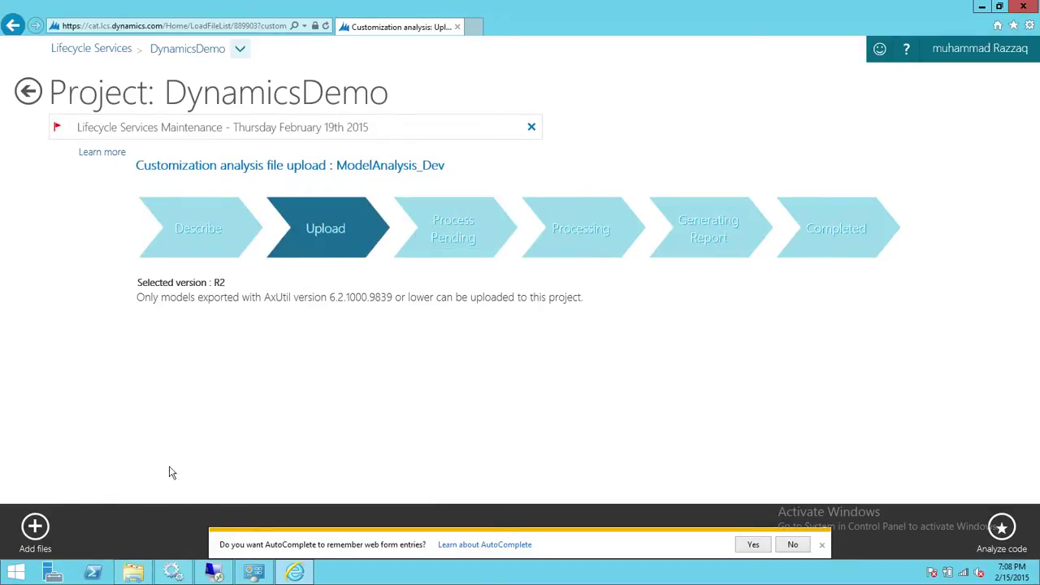
Open the Add files upload panel, then switch to Notepad and select the axmodel extension
left_click(34, 528)
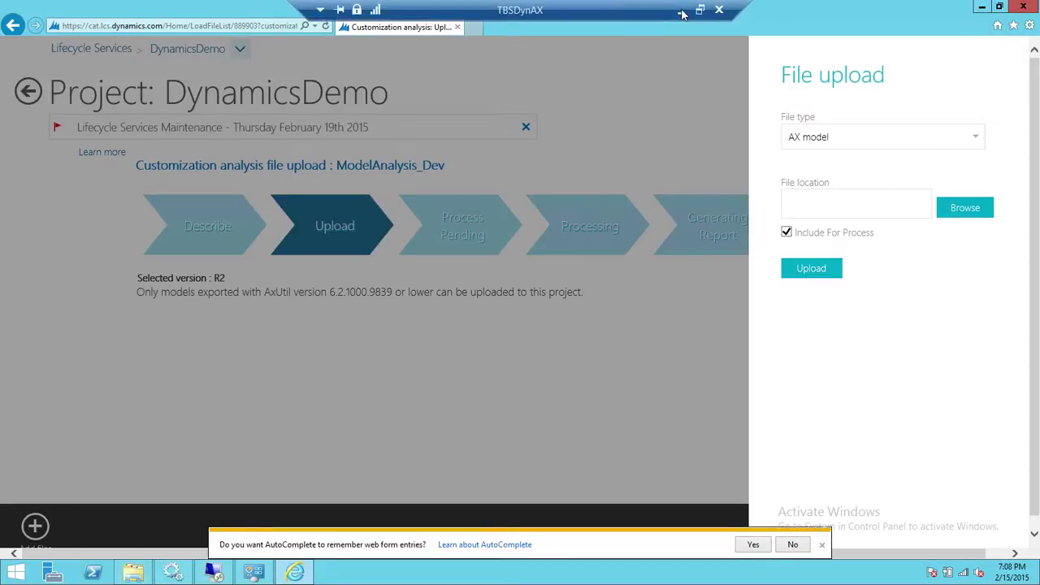
left_click(682, 12)
left_click_drag(210, 91, 151, 91)
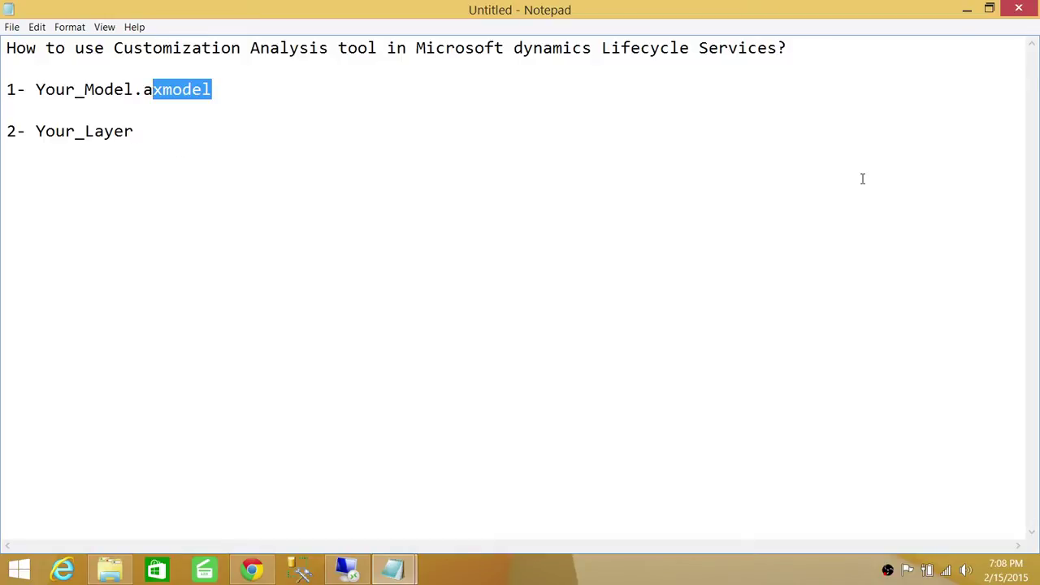
Return to the remote session showing the ModelAnalysis_Dev file upload panel
left_click(364, 575)
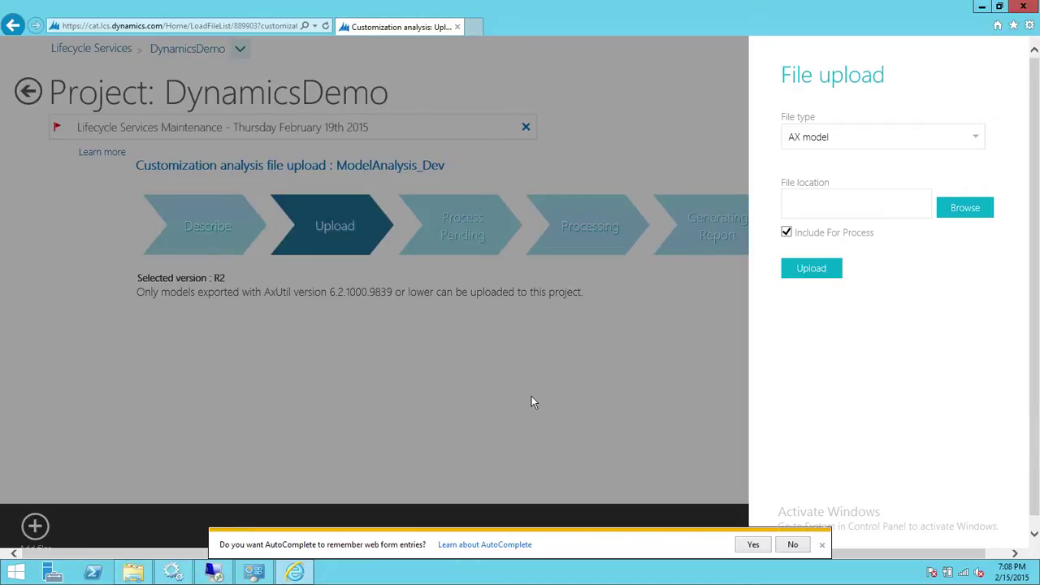
Run the Microsoft Dynamics AX 2012 Management Shell as administrator from Administrative Tools
left_click(254, 573)
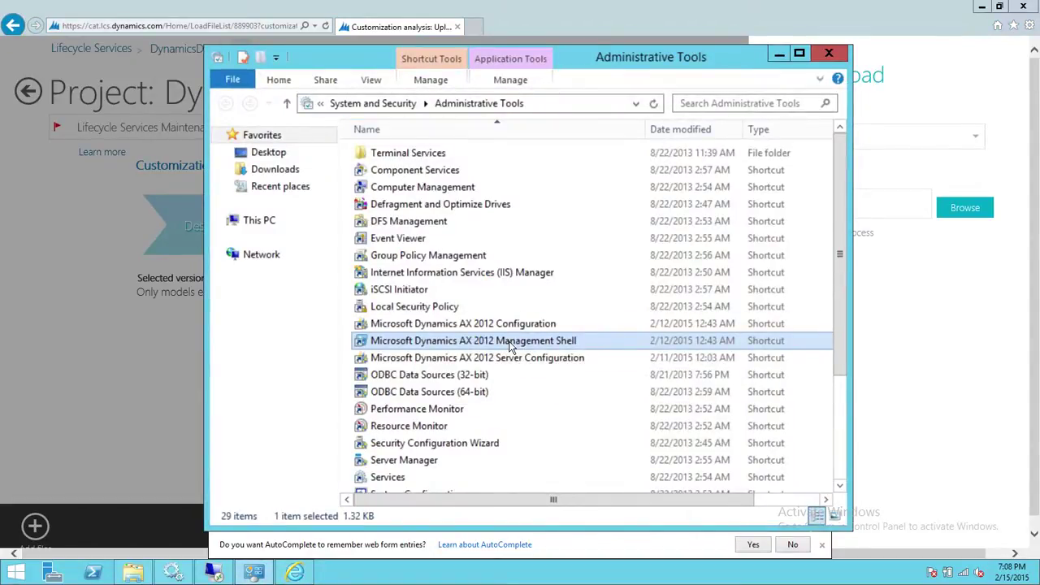
right_click(510, 346)
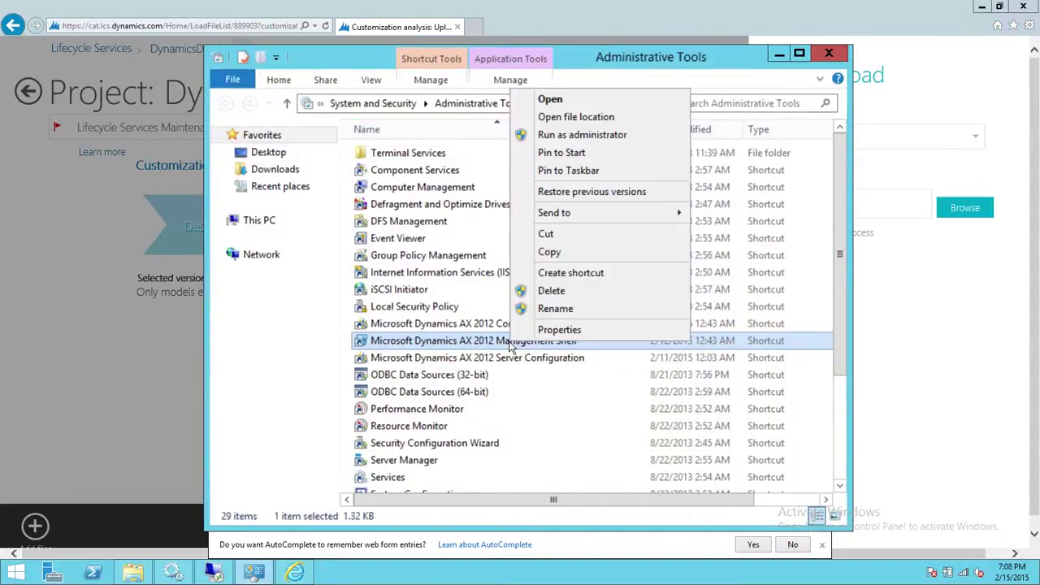
left_click(607, 137)
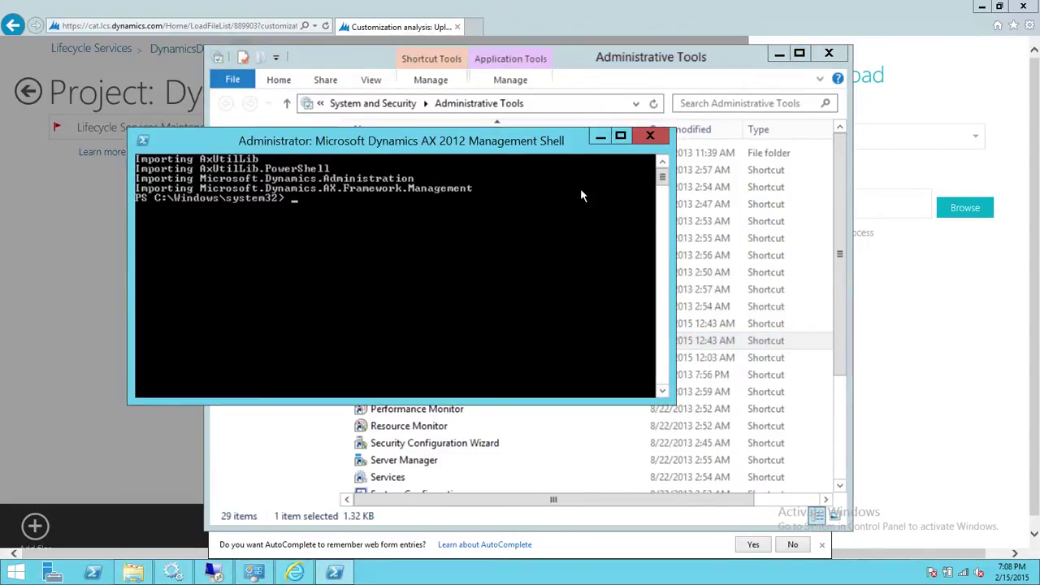
Run 'axutil.exe list' to show the five models, and snap the shell window left
type("axutil.exe list")
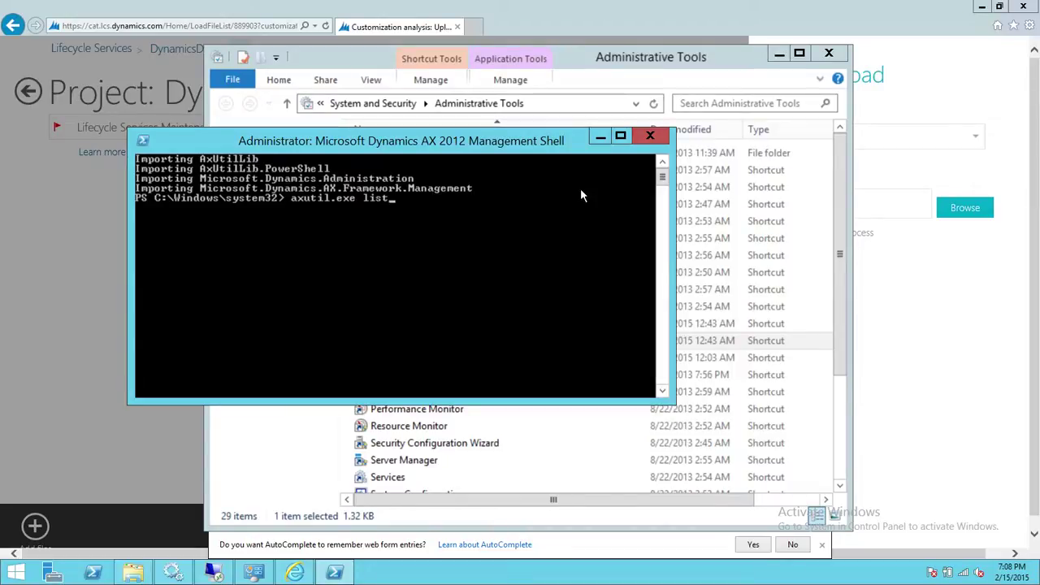
key("Return")
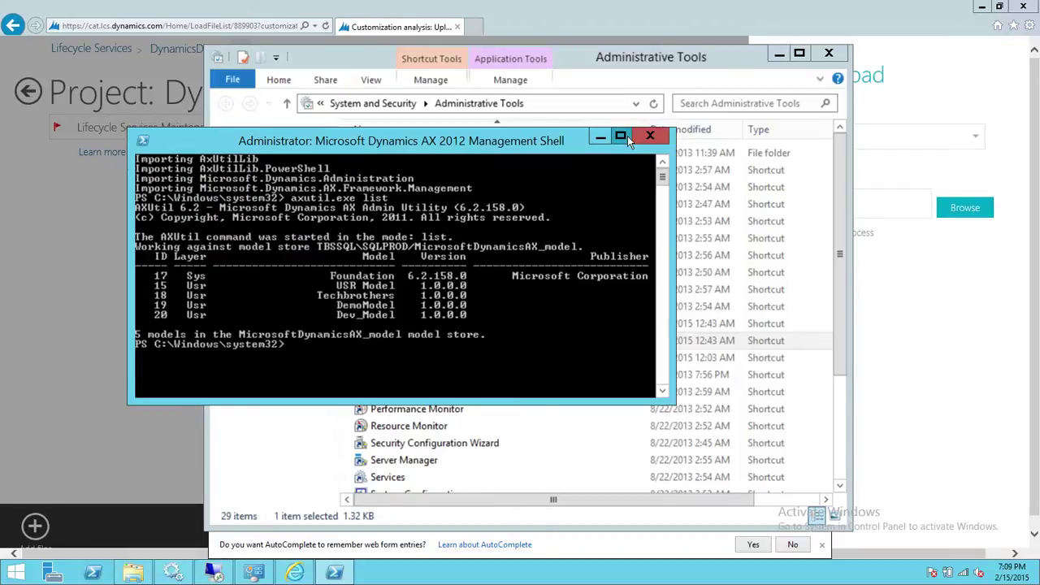
key("super+Left")
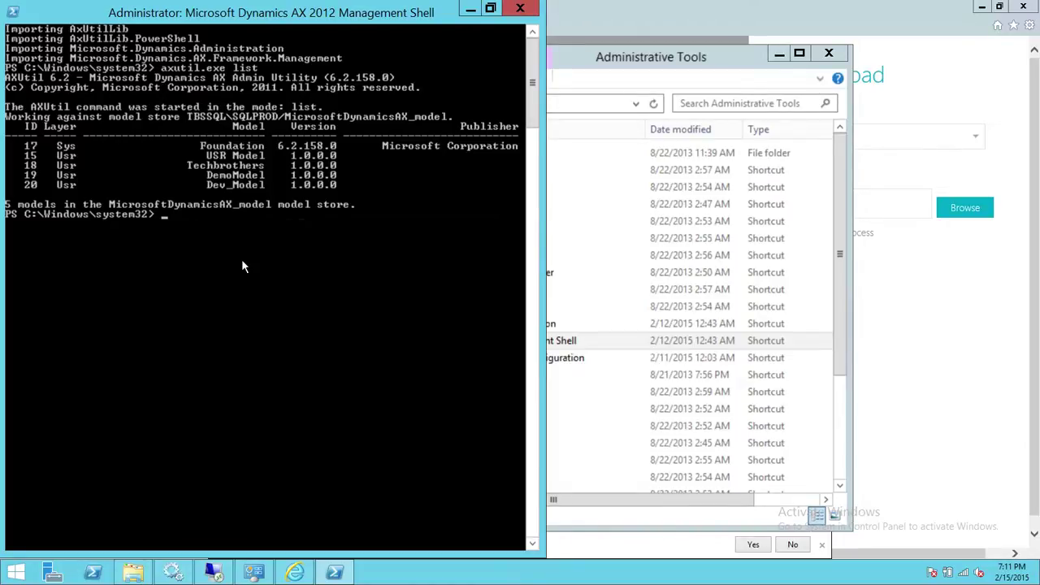
Run 'Axutil.exe export /file:C:\DynamicsAX\Dev_model2.axmodel /model:Dev_Model'
type("Axutil.exe export")
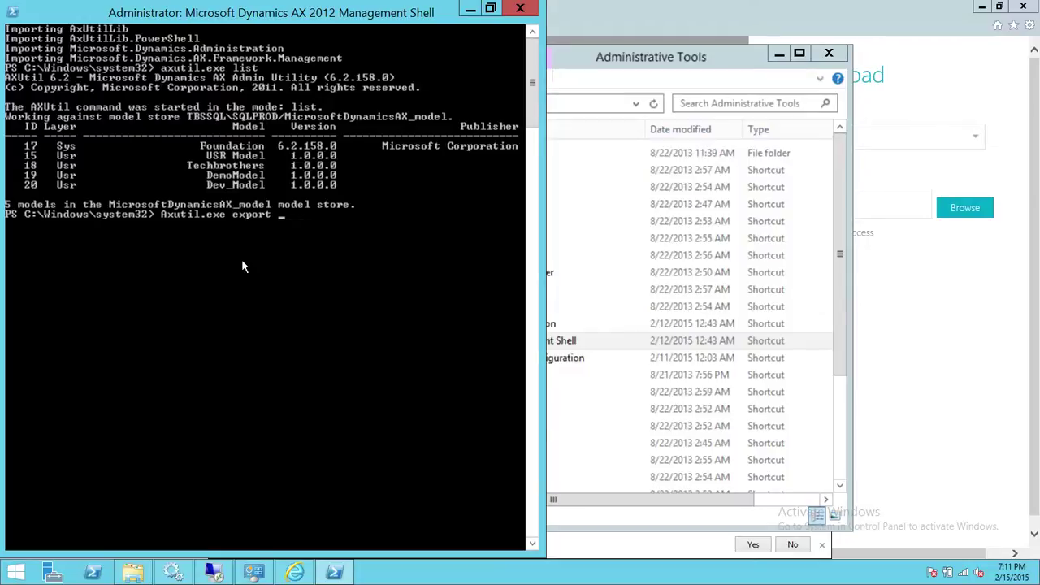
type("/file:C\\")
key("BackSpace")
type(":\\Dynaimcs")
key("BackSpace")
key("BackSpace")
key("BackSpace")
key("BackSpace")
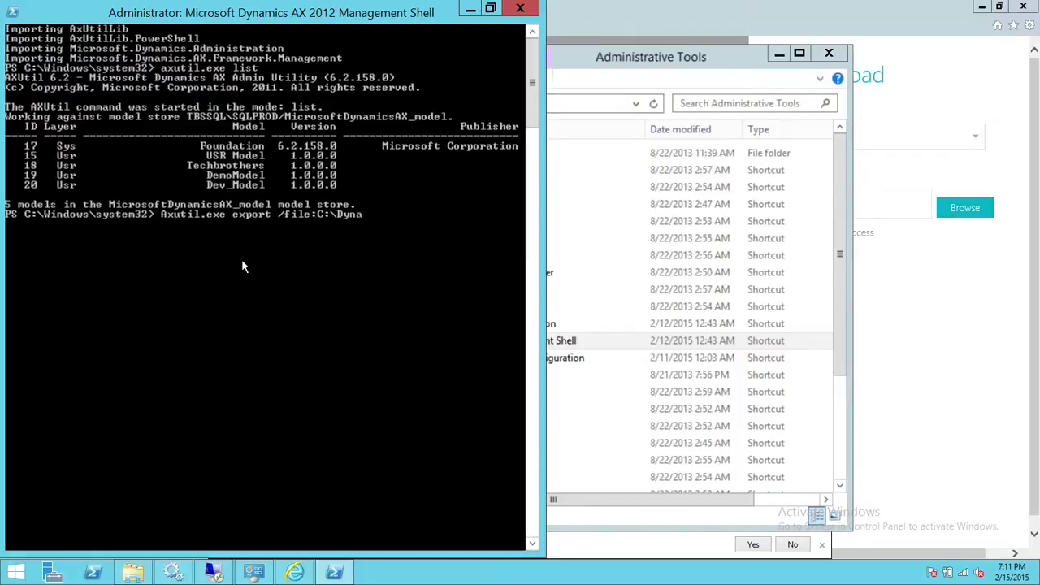
type("micsAX\\")
type("Dev")
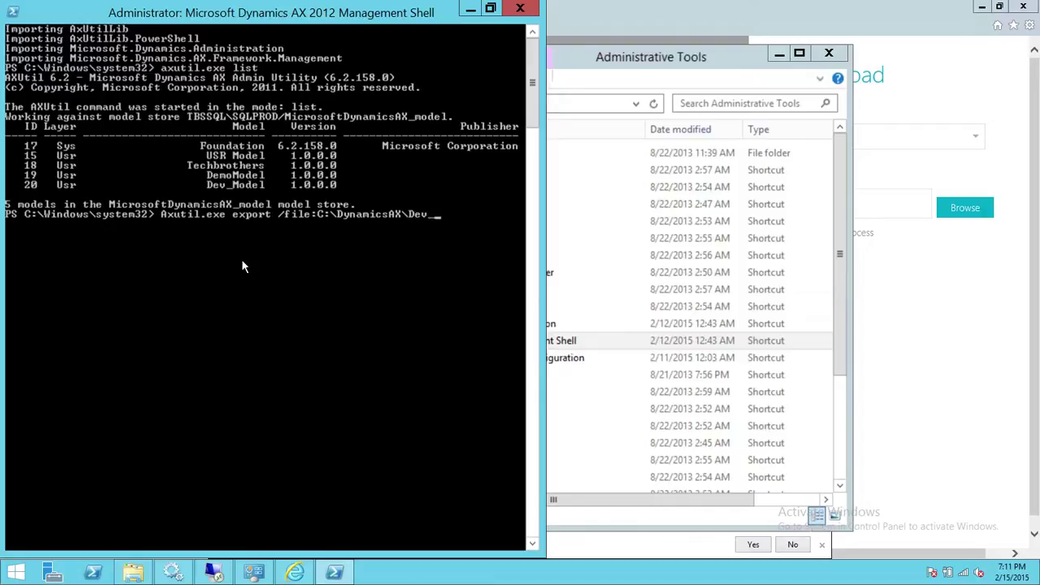
type("_model2.axmodel")
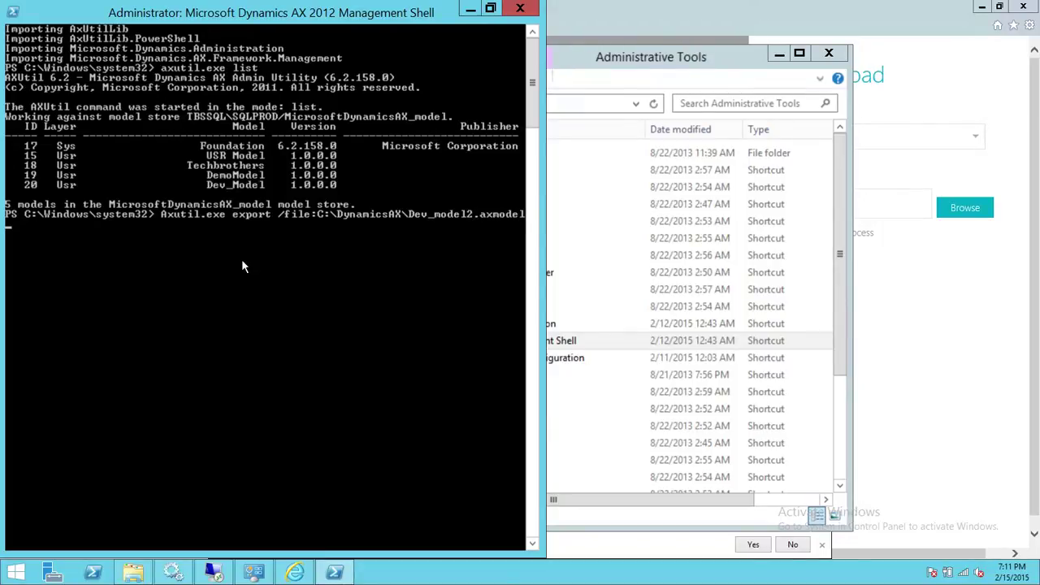
type(" /f")
key("BackSpace")
type("model:")
type("Dev_Model")
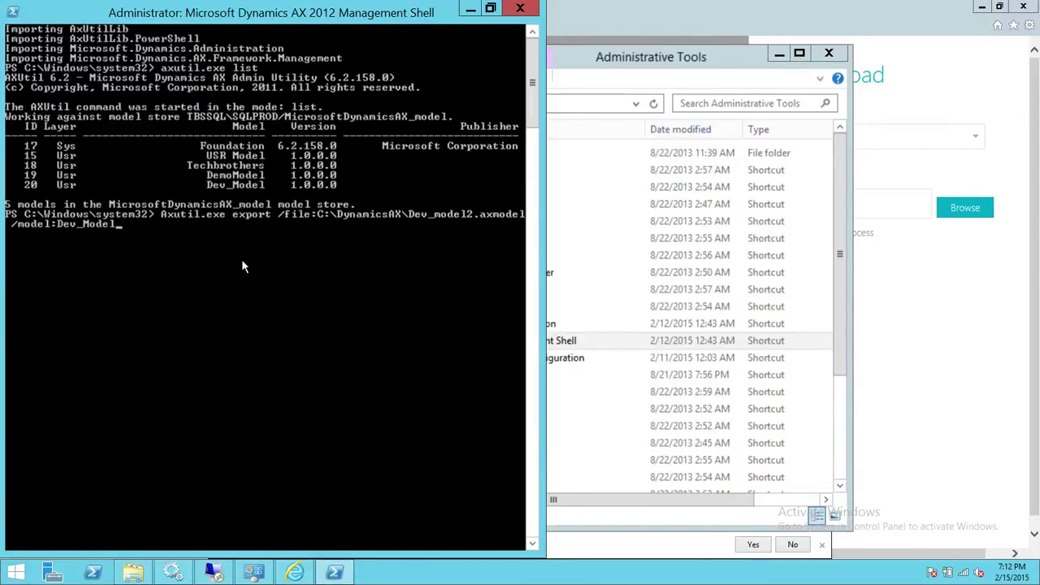
key("Return")
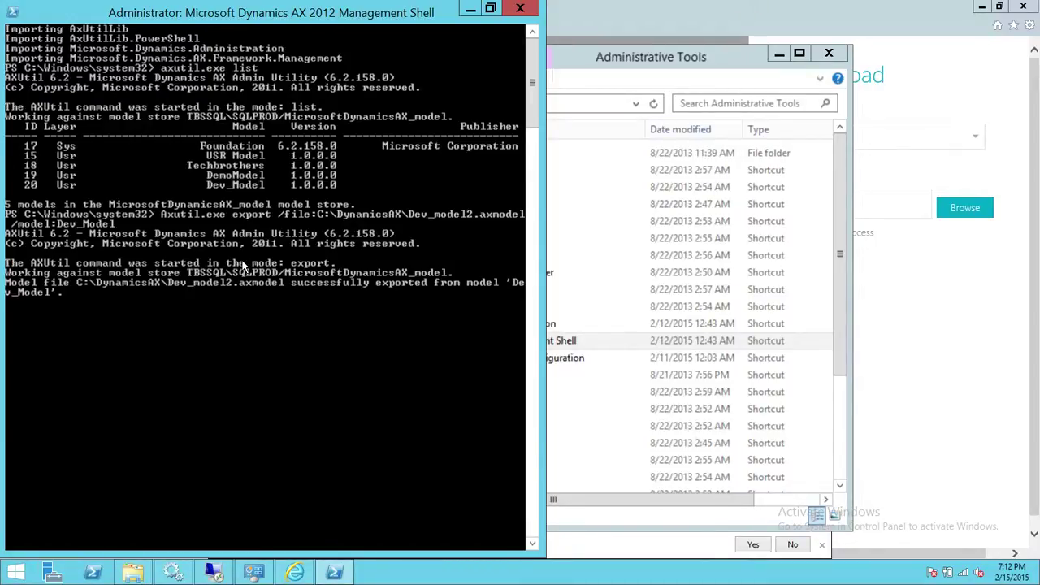
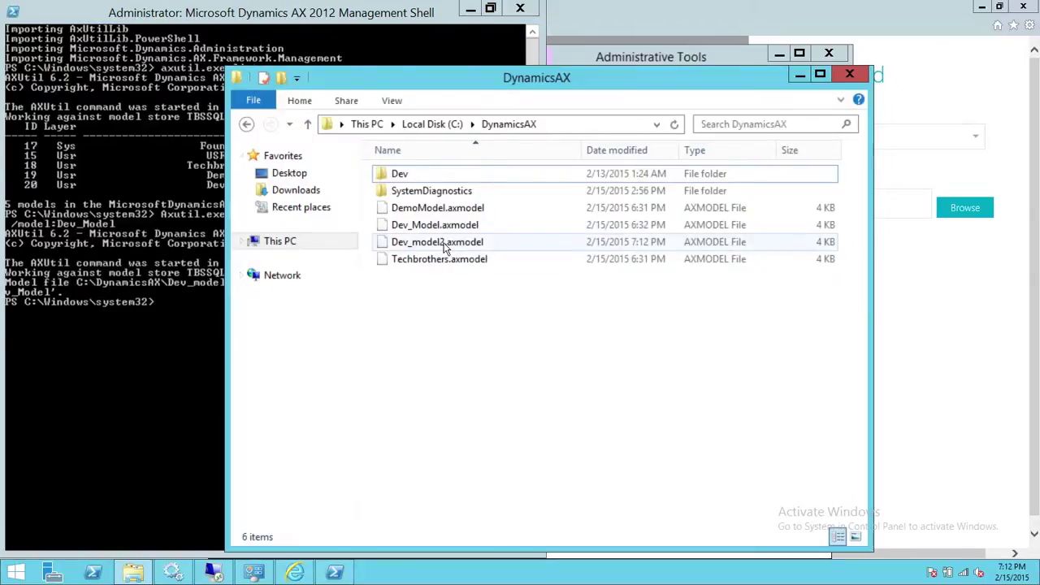
Inspect Dev_model2.axmodel (4 KB) and DemoModel.axmodel in C:\DynamicsAX, then minimize the folder window
left_click(445, 244)
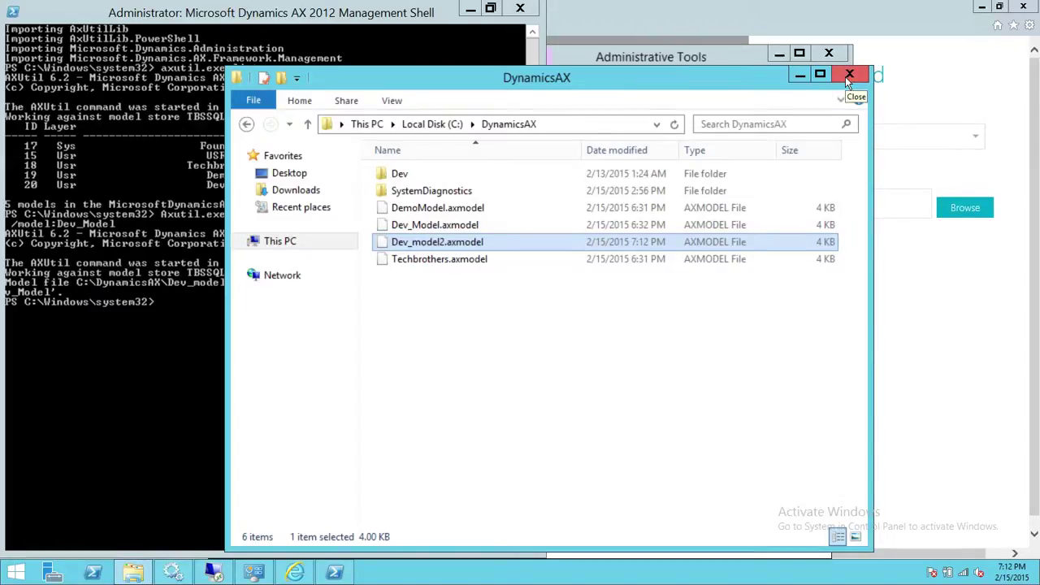
left_click(461, 207)
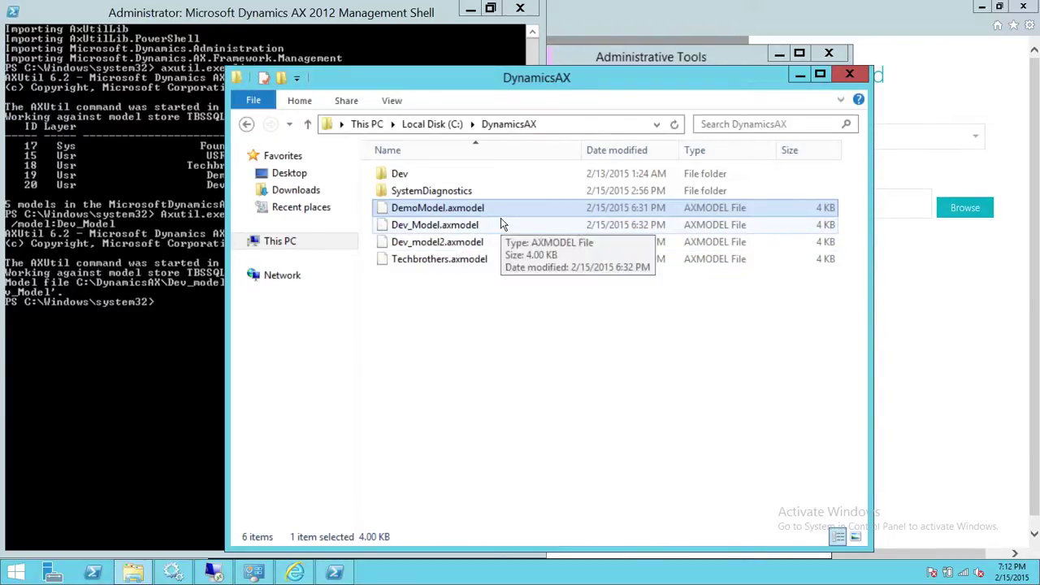
left_click(800, 74)
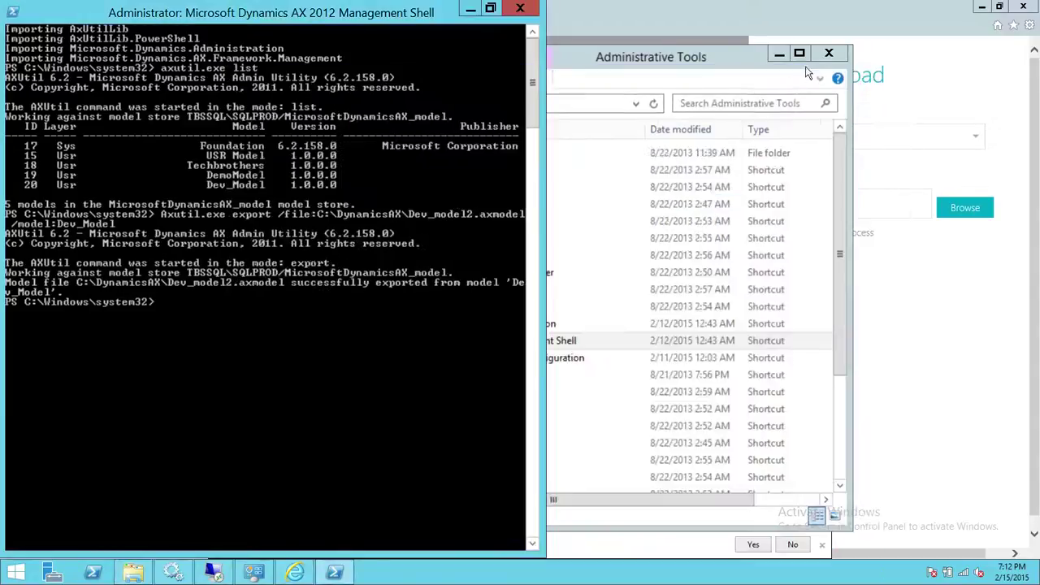
Minimize the Management Shell and Administrative Tools, and confirm the upload file type is AX model
left_click(470, 9)
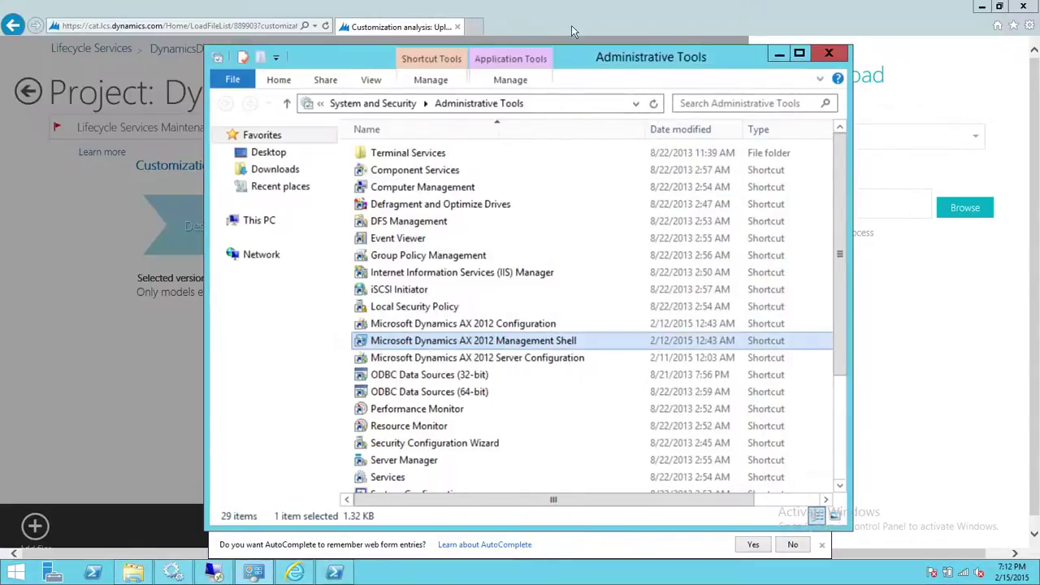
left_click(778, 54)
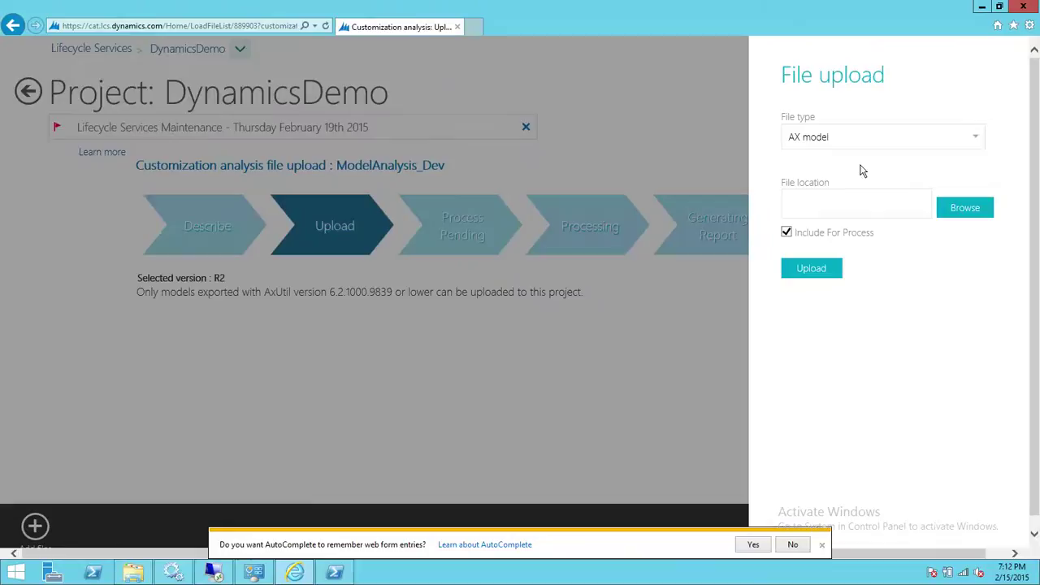
left_click(974, 143)
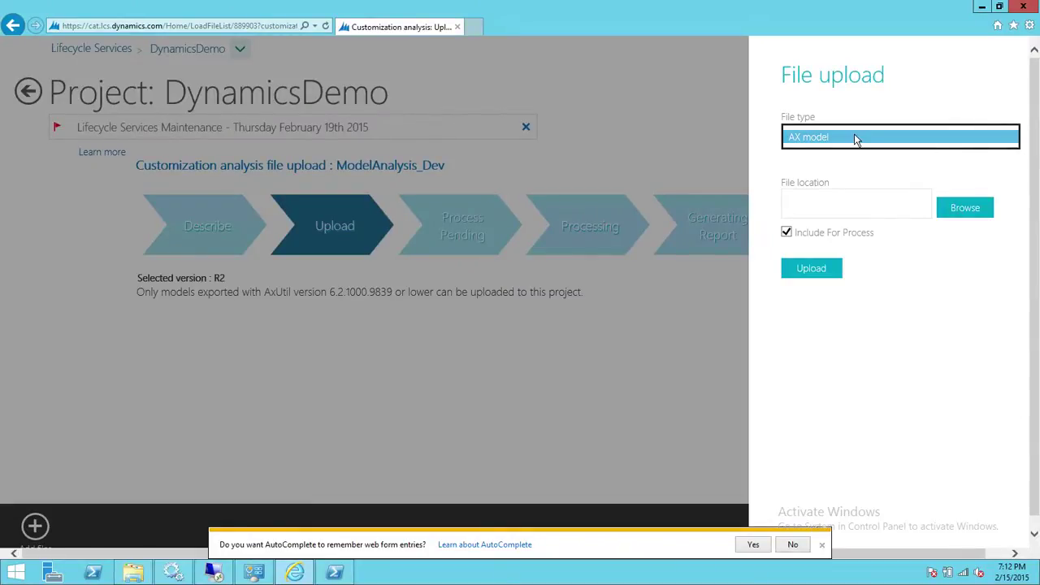
Browse to C:\DynamicsAX and select Techbrothers.axmodel as the file to upload
left_click(962, 213)
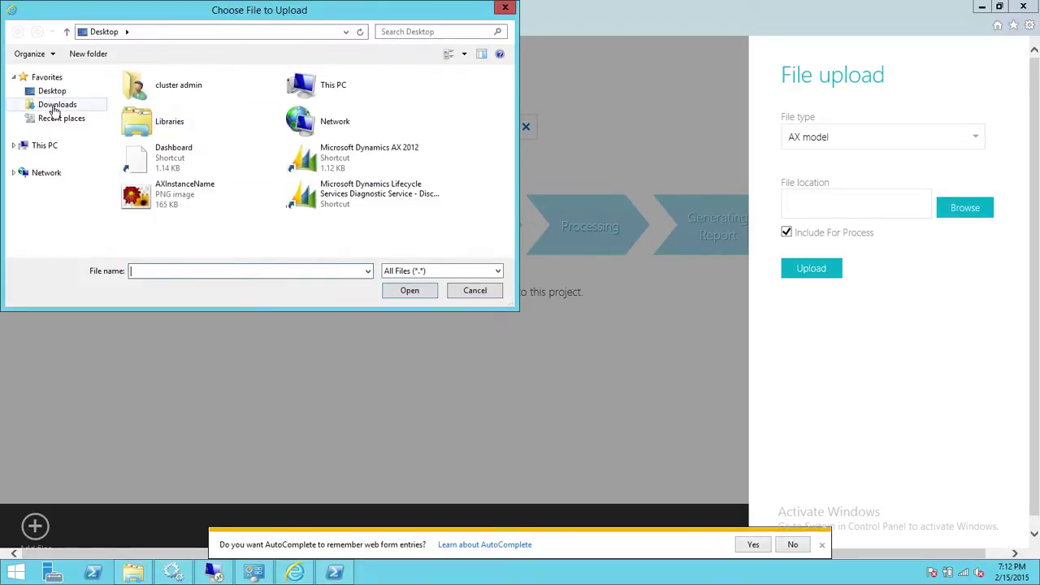
left_click(44, 145)
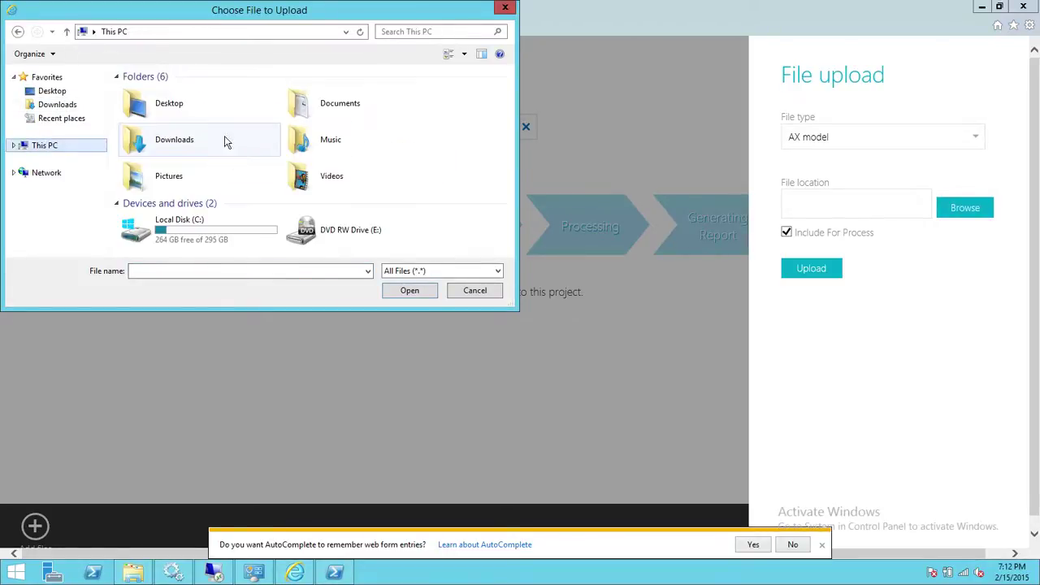
double_click(197, 234)
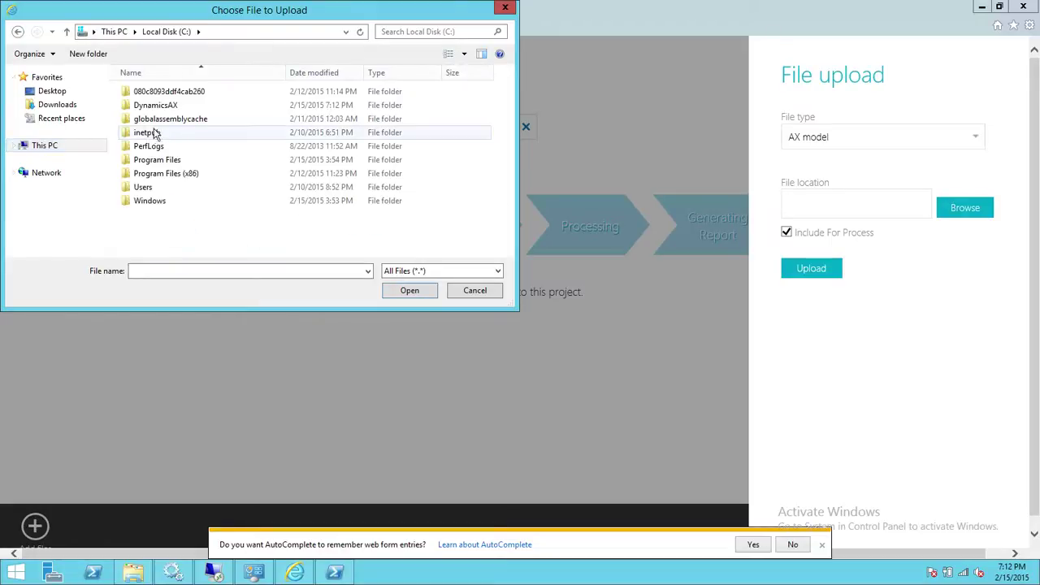
double_click(159, 105)
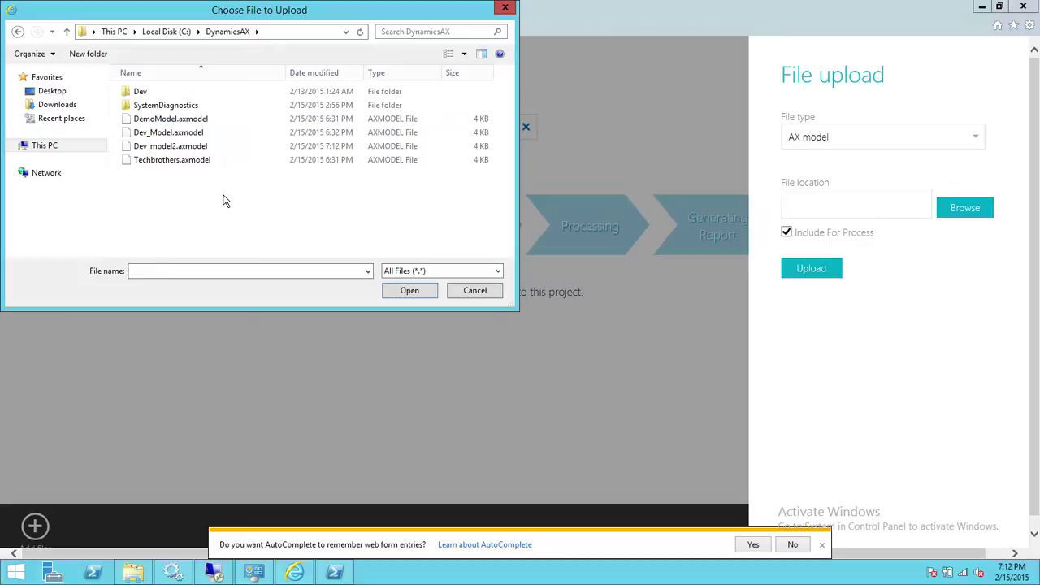
double_click(163, 160)
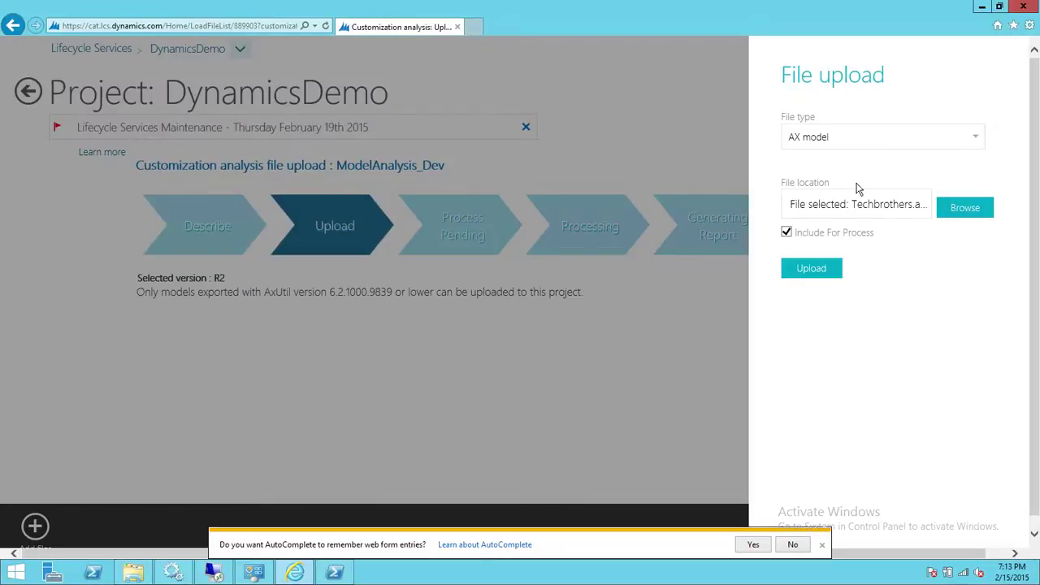
Upload Techbrothers.axmodel and scroll down toward the Analyze code button
left_click(810, 270)
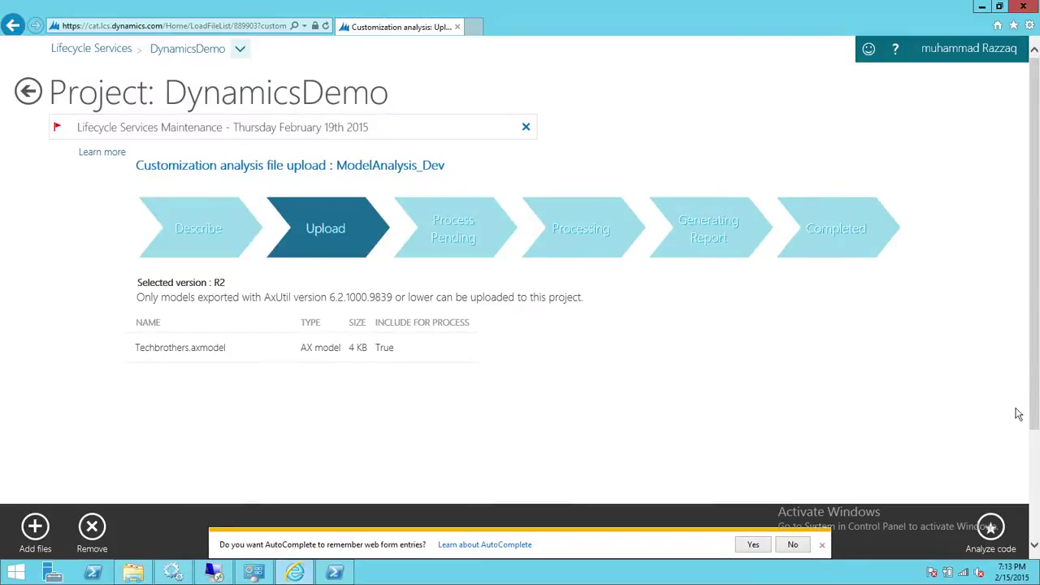
scroll(1039, 316, "down", 3)
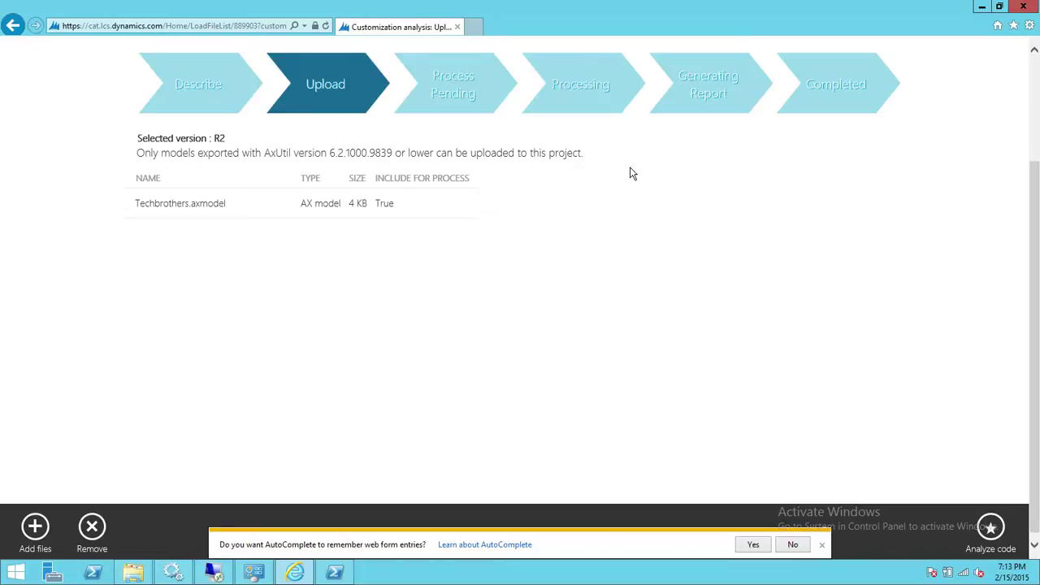
Analyze the code of Techbrothers.axmodel, accepting the build warning and dismissing the AutoComplete bar
left_click(995, 528)
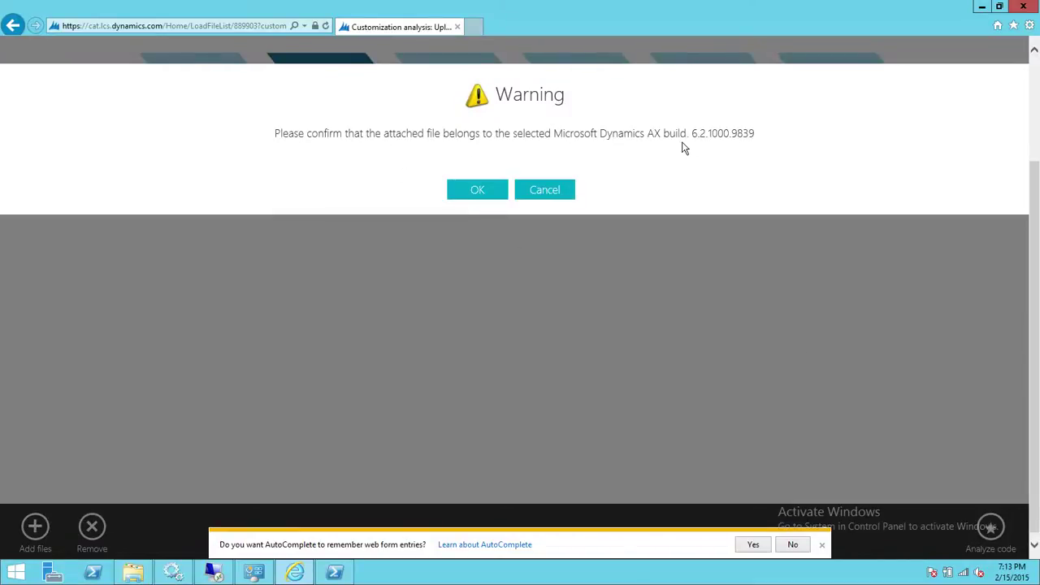
left_click(478, 191)
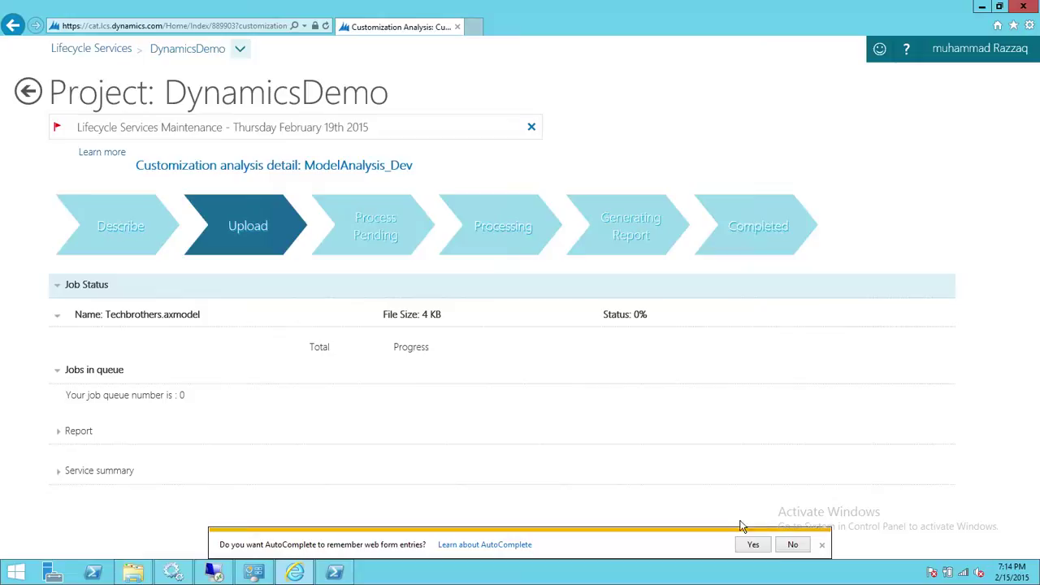
left_click(821, 545)
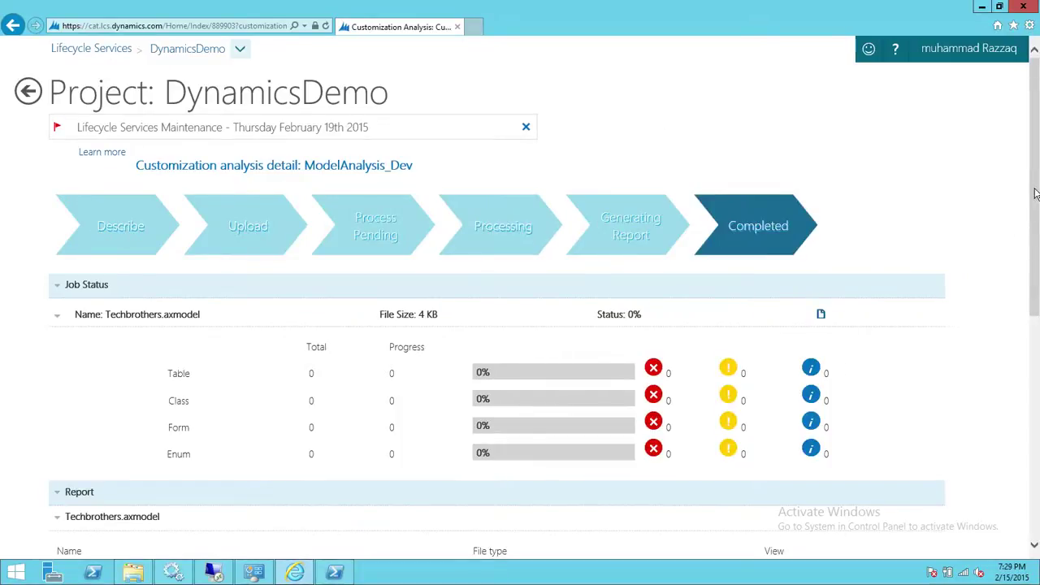
left_click_drag(1035, 194, 955, 281)
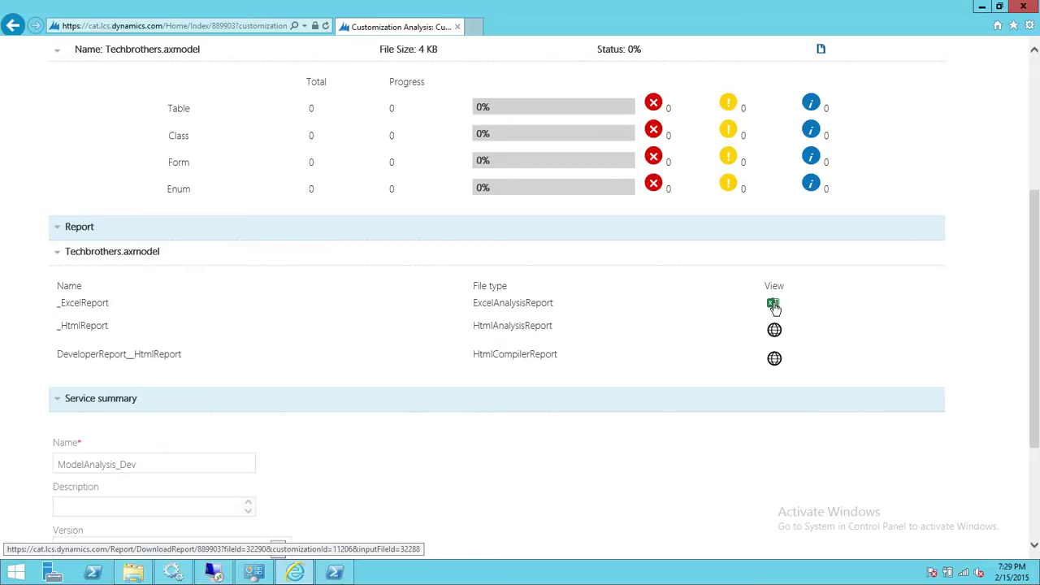
left_click(773, 305)
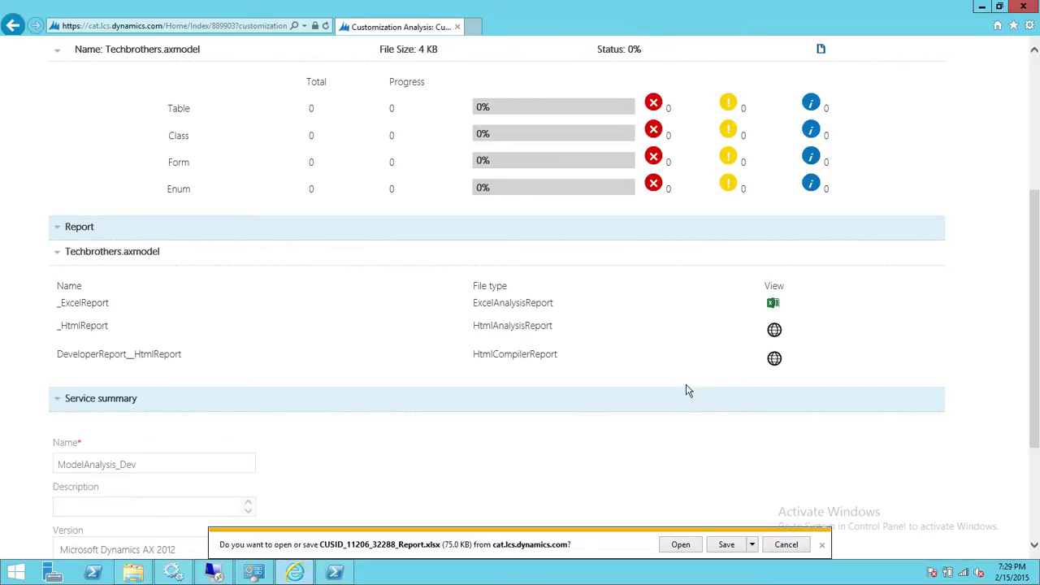
Open the downloaded report in maximized Excel and scroll through the AnalysisOverview sheet
left_click(681, 545)
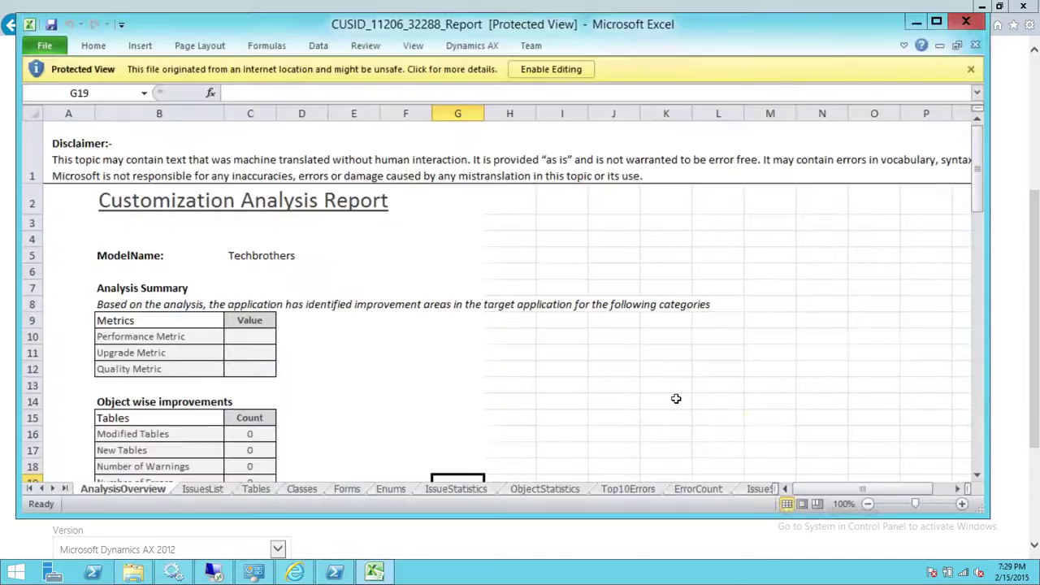
left_click(936, 22)
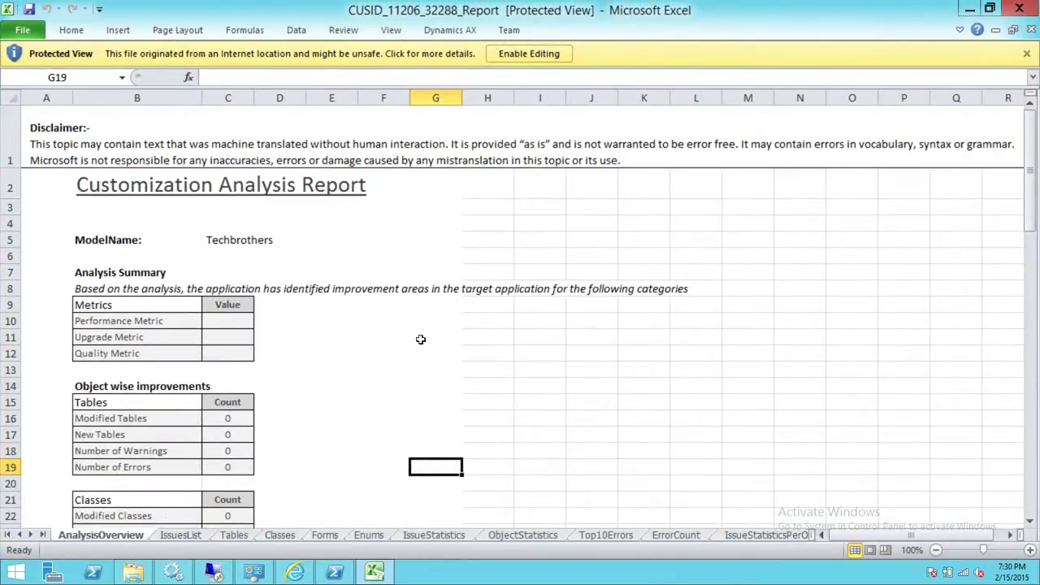
scroll(420, 339, "down", 4)
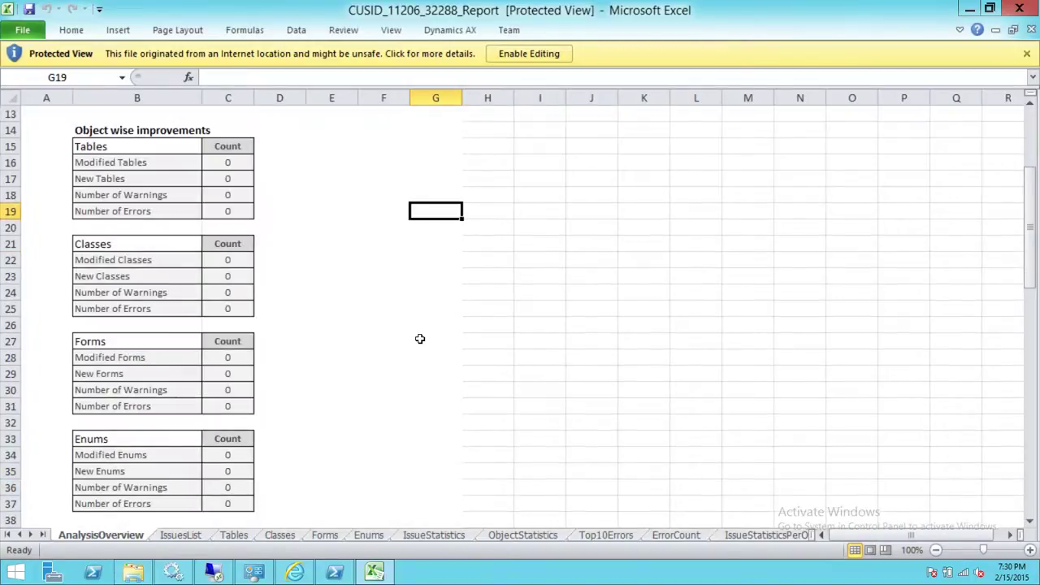
scroll(420, 339, "down", 1)
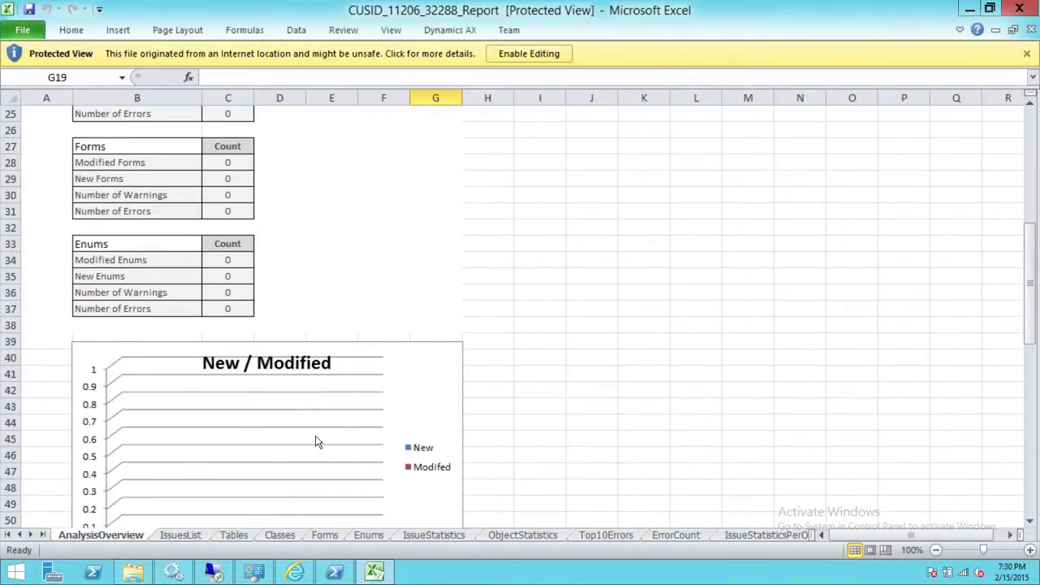
scroll(315, 435, "down", 4)
Review the IssuesList, Tables, Classes, Forms and Enums sheets, then return to the Completed analysis
left_click(195, 536)
left_click(233, 536)
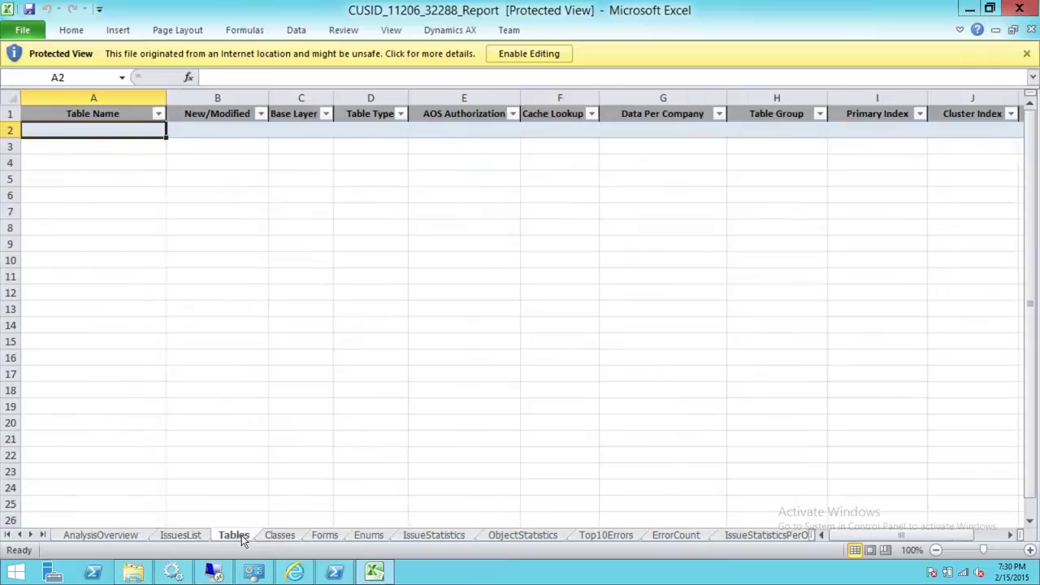
left_click(287, 536)
left_click(328, 538)
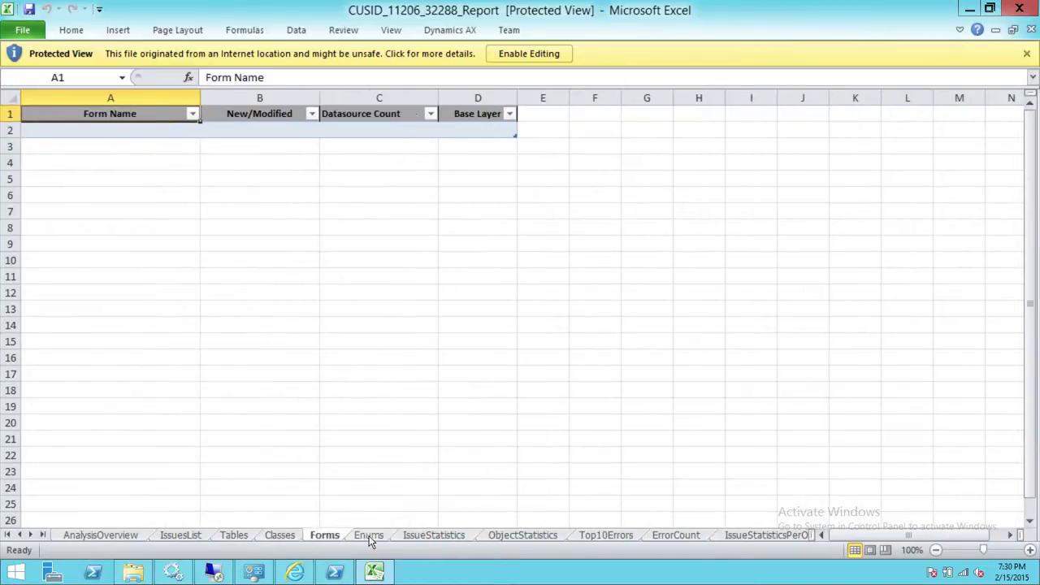
left_click(369, 536)
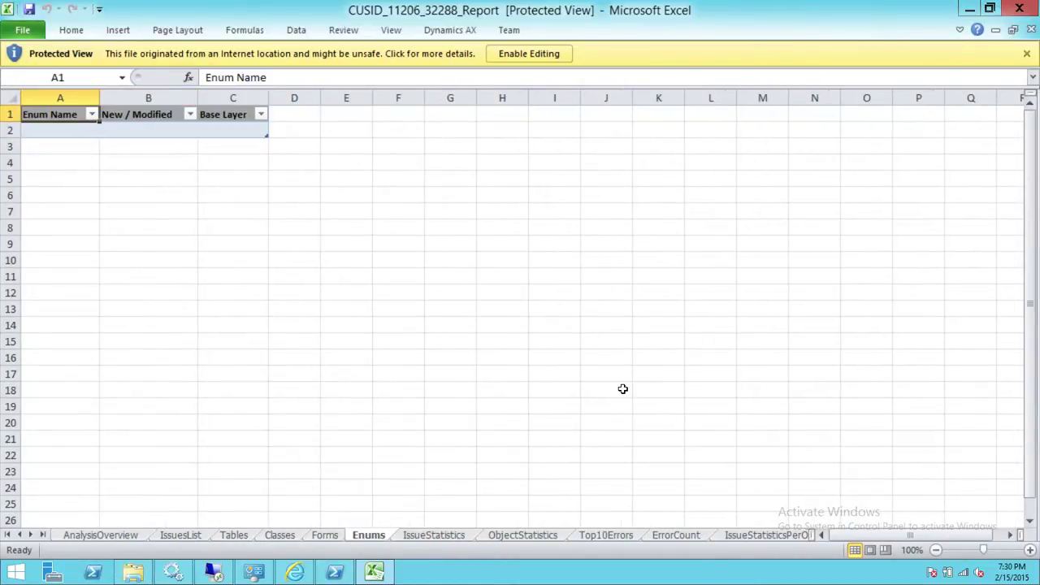
left_click(970, 9)
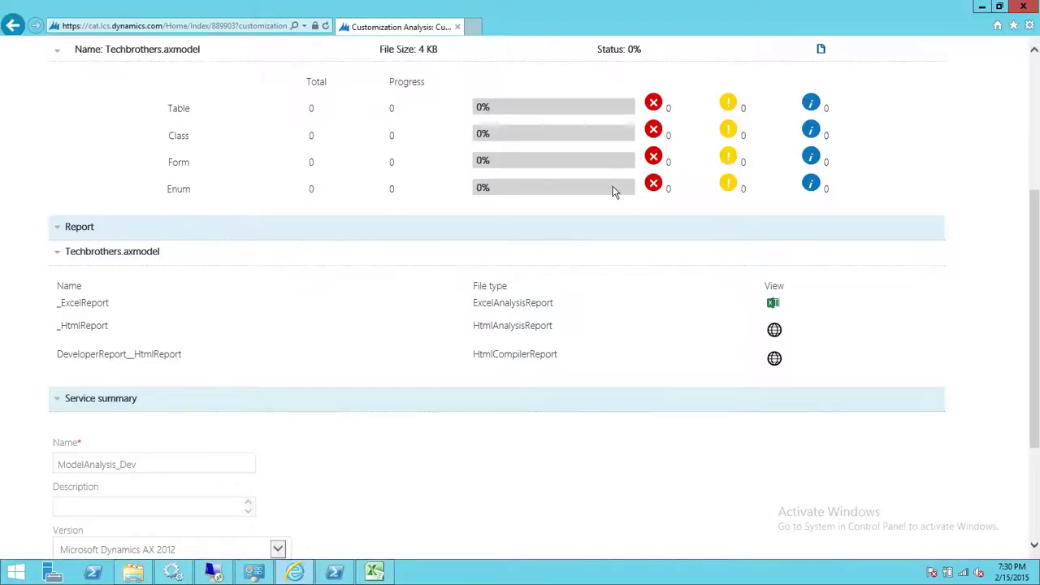
scroll(949, 329, "up", 5)
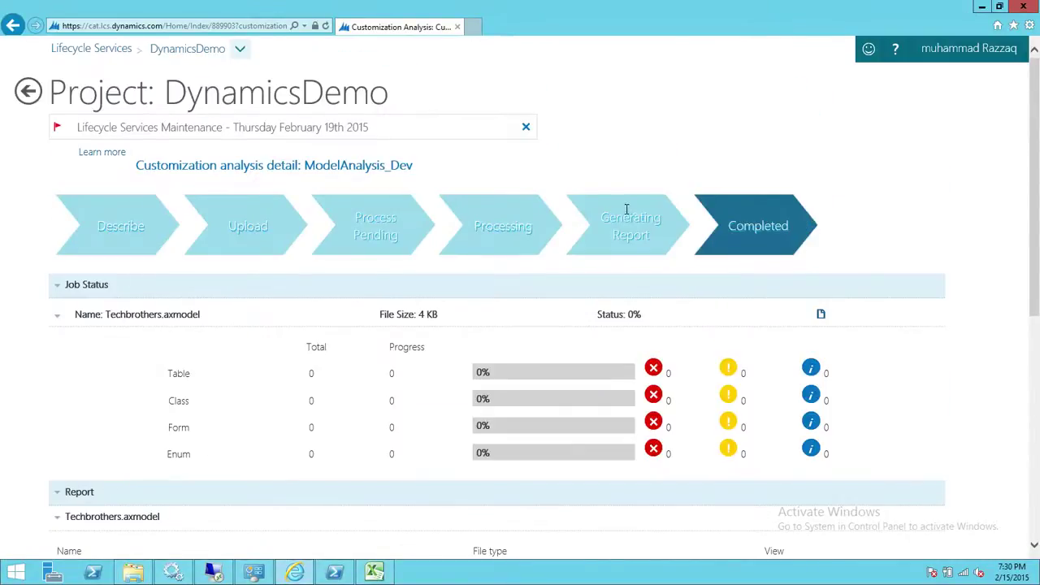